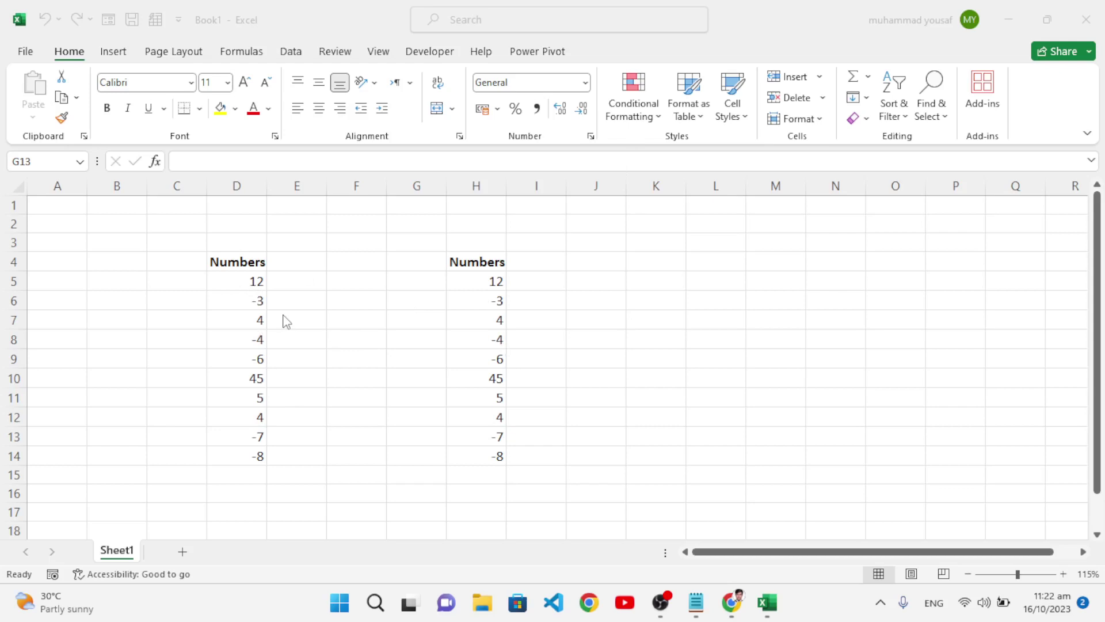
- Select the first Numbers column D5:D14 and bring up its Format Cells settings
{"action": "left_click_drag", "start_coordinate": [228, 285], "coordinate": [242, 456]}
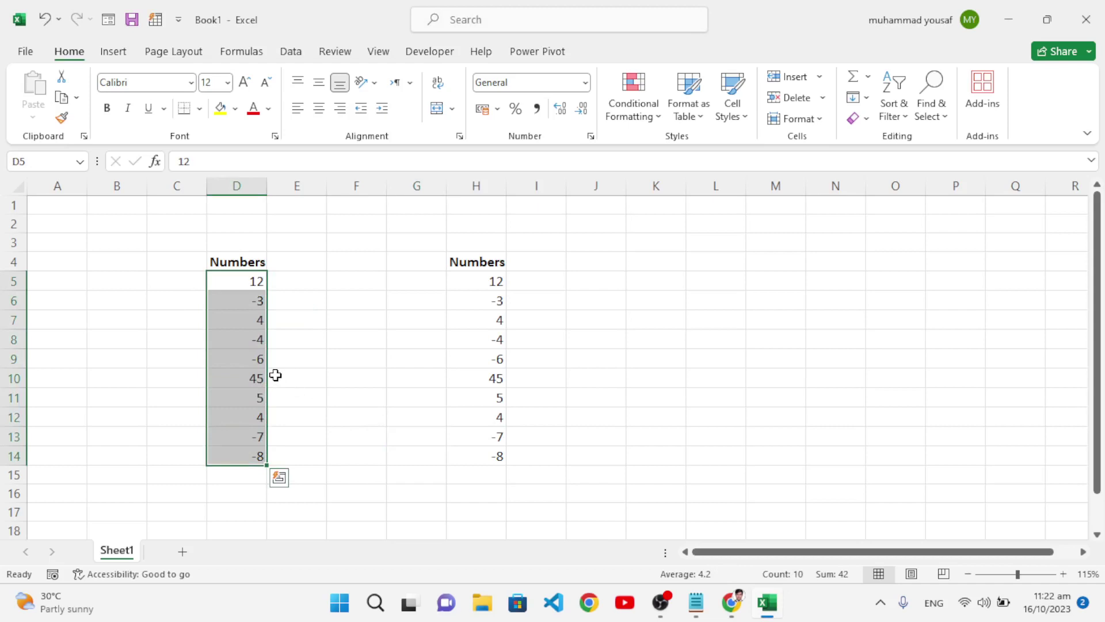
{"action": "right_click", "coordinate": [247, 352]}
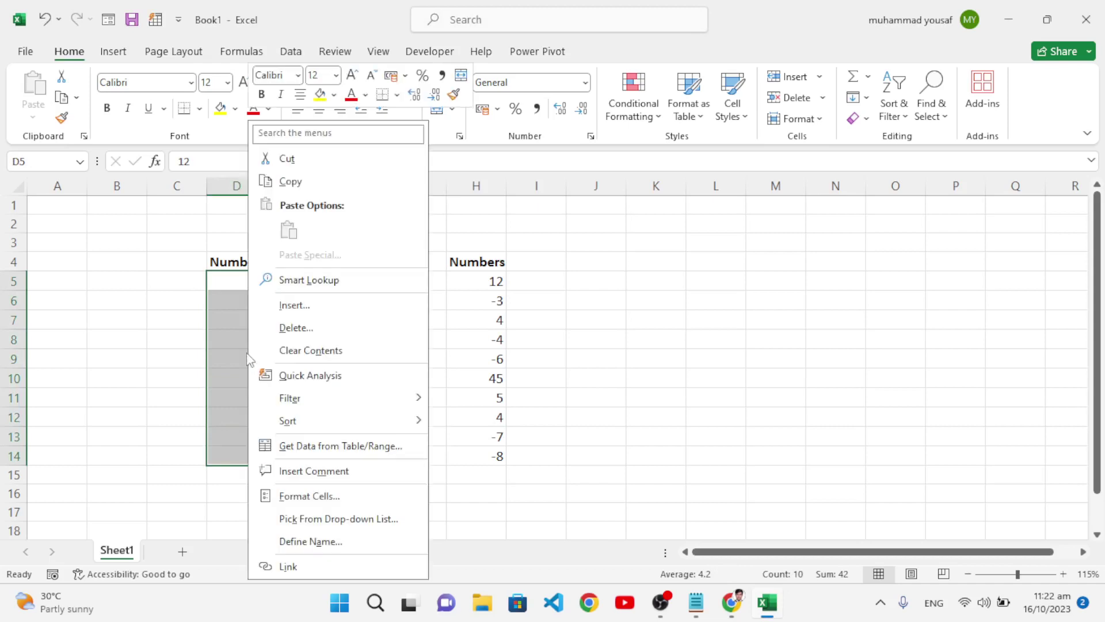
{"action": "left_click", "coordinate": [308, 501]}
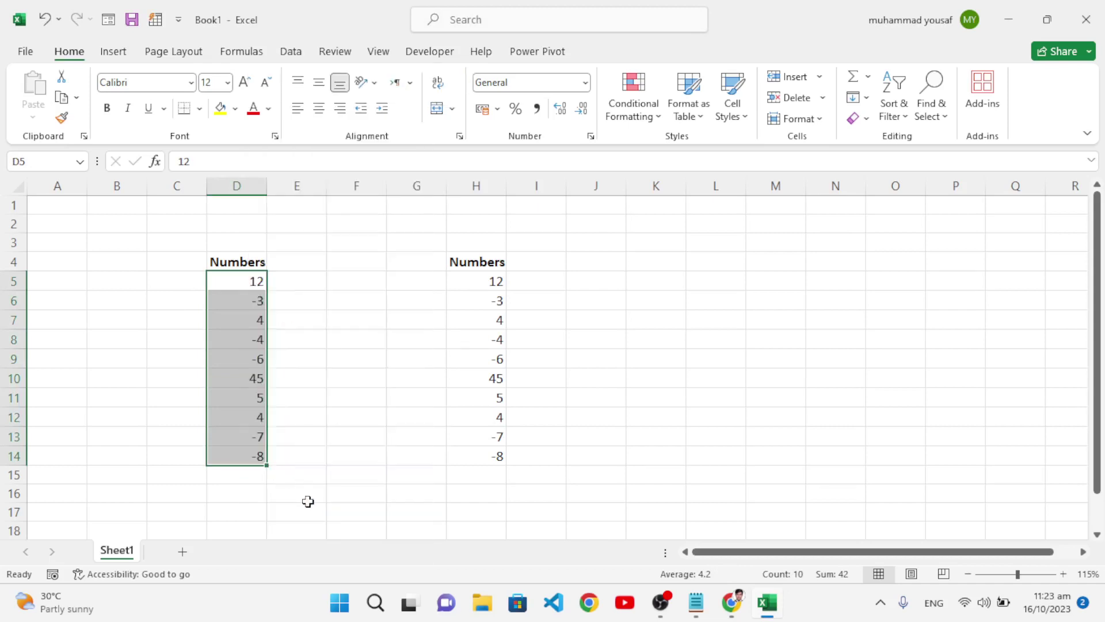
{"action": "mouse_move", "coordinate": [238, 194]}
{"action": "left_mouse_down"}
{"action": "mouse_move", "coordinate": [268, 204]}
{"action": "mouse_move", "coordinate": [537, 188]}
{"action": "left_mouse_up"}
- Apply the custom number format 0;[Red]-0 so negatives display in red
{"action": "left_click", "coordinate": [430, 366]}
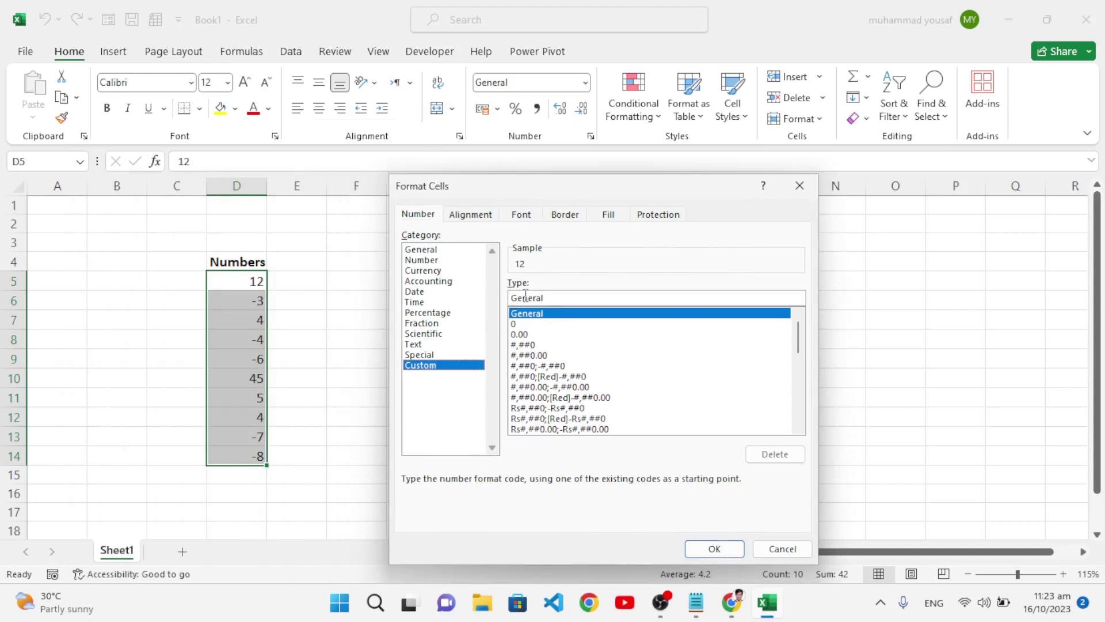
{"action": "double_click", "coordinate": [527, 298]}
{"action": "type", "text": "0"}
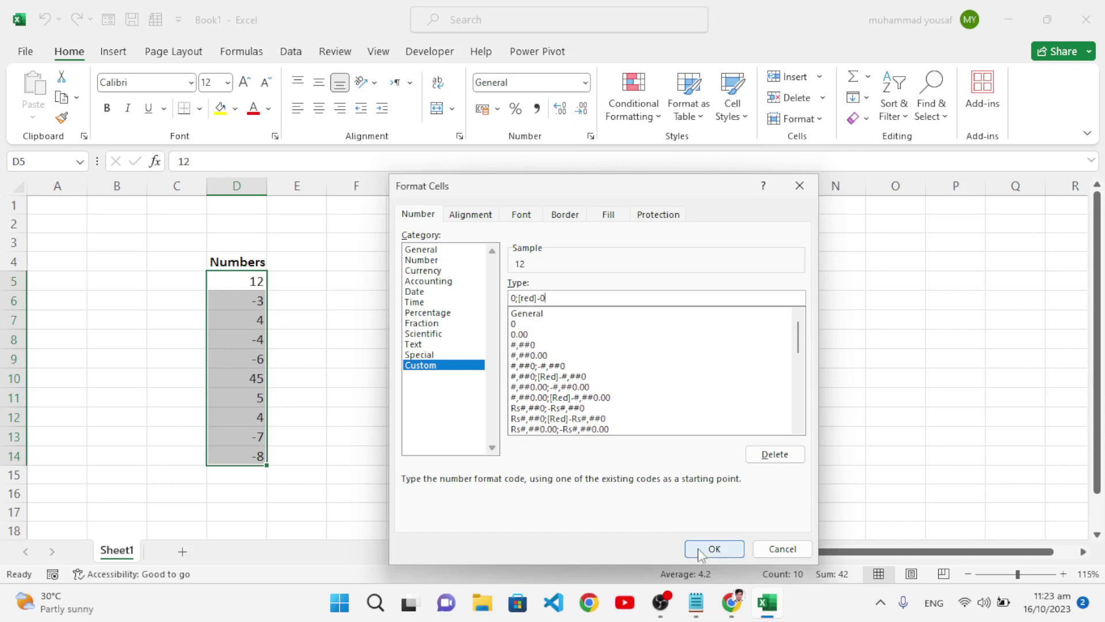
{"action": "left_click", "coordinate": [715, 548]}
{"action": "left_click", "coordinate": [257, 359]}
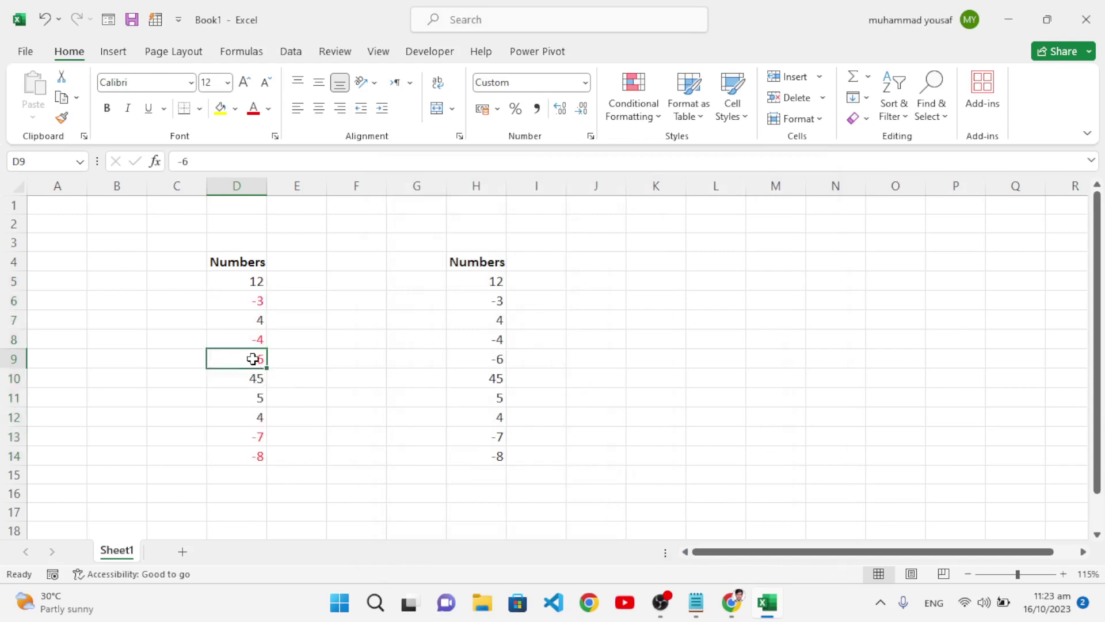
{"action": "left_click", "coordinate": [251, 332]}
{"action": "left_click", "coordinate": [236, 301]}
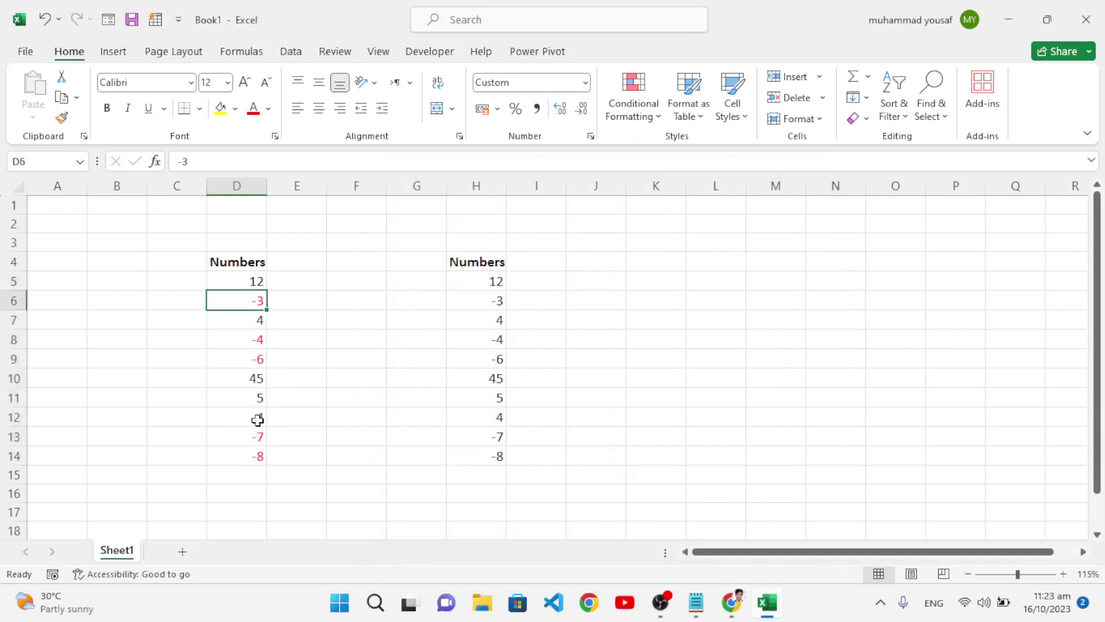
{"action": "left_click", "coordinate": [241, 434]}
{"action": "left_click", "coordinate": [247, 456]}
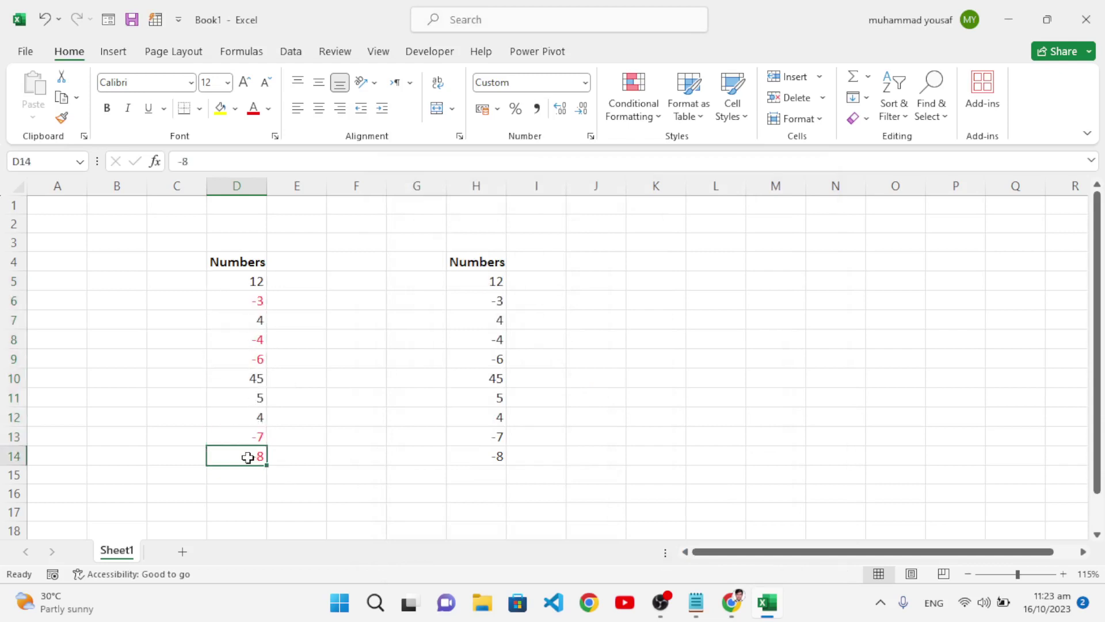
{"action": "left_click", "coordinate": [250, 398]}
{"action": "left_click_drag", "start_coordinate": [235, 282], "coordinate": [254, 456]}
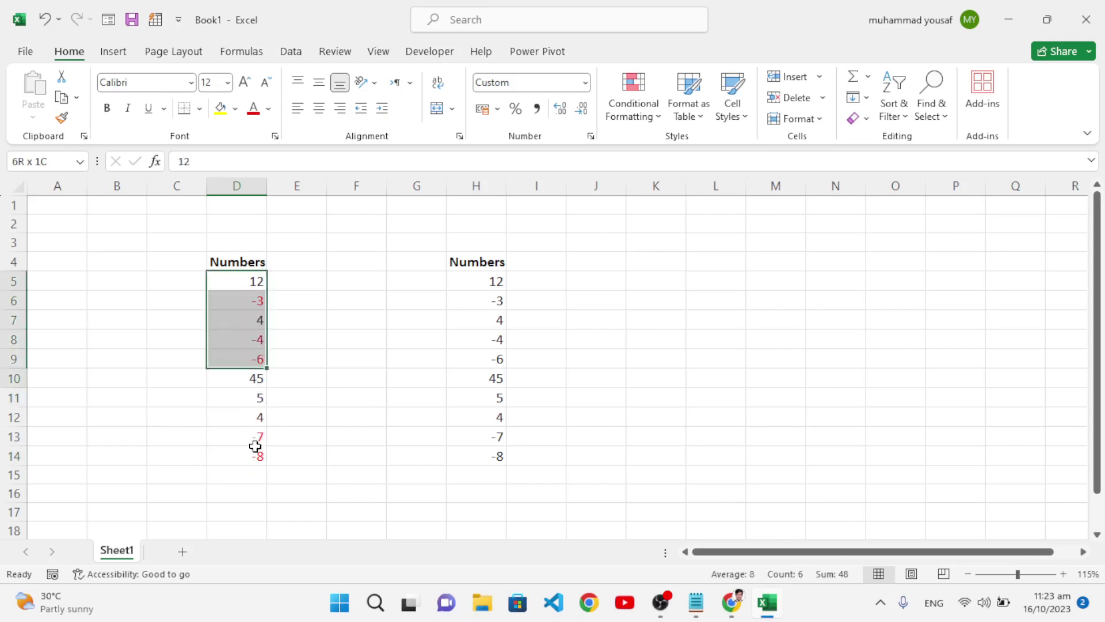
- Change D5:D14's custom format to [Green]0;[Red]-0 so positives show green and negatives red
{"action": "right_click", "coordinate": [247, 351]}
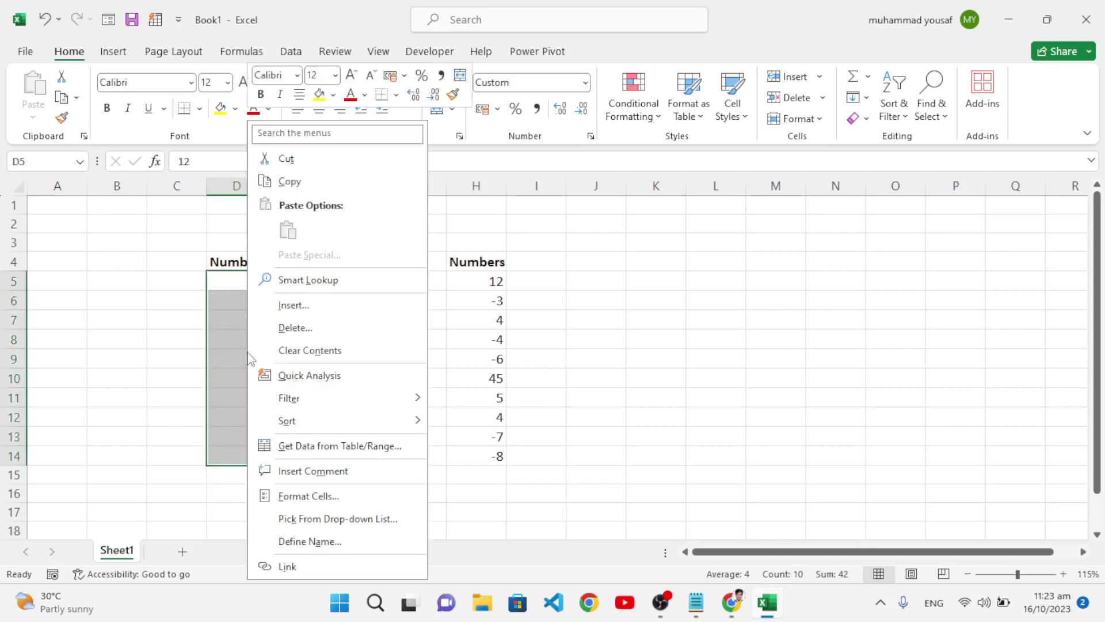
{"action": "left_click", "coordinate": [312, 505]}
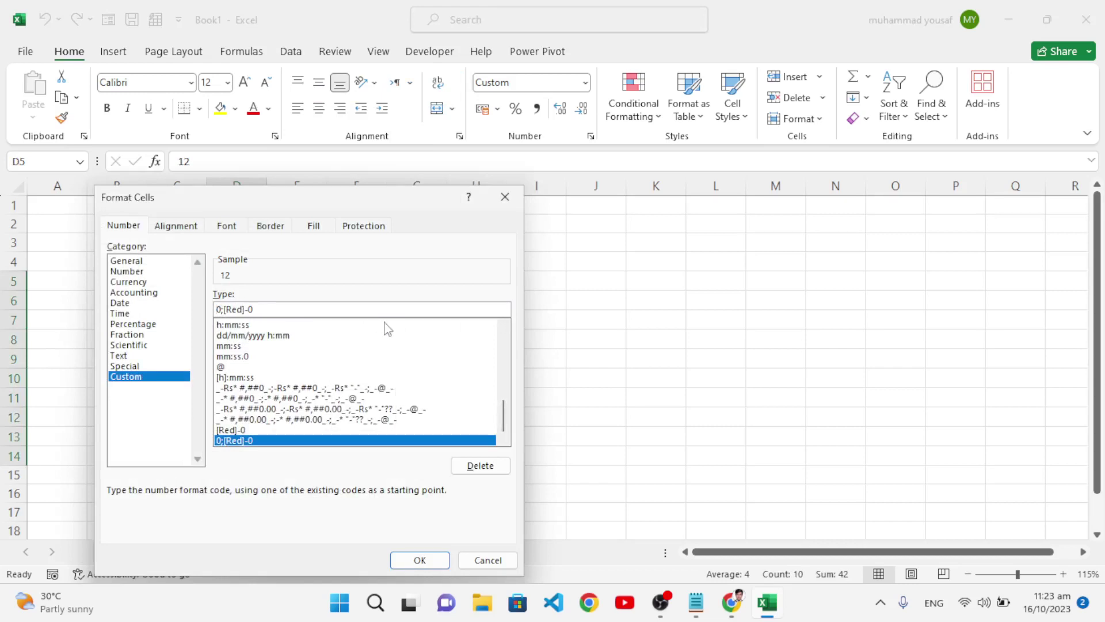
{"action": "key", "text": "Home"}
{"action": "type", "text": "[g"}
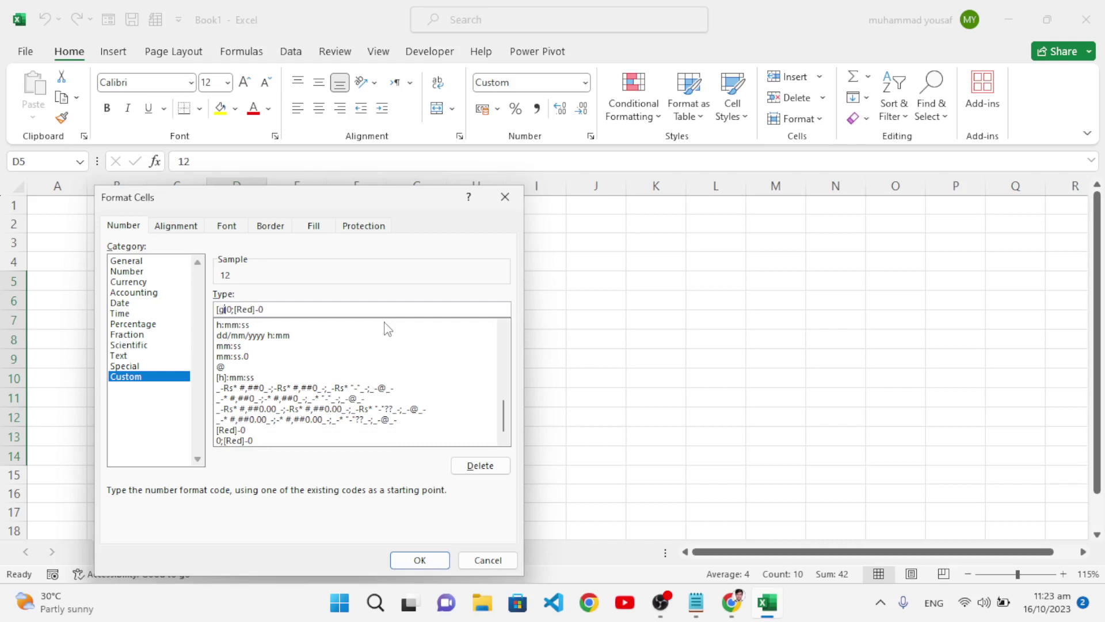
{"action": "type", "text": "reen"}
{"action": "left_click", "coordinate": [420, 560]}
{"action": "left_click", "coordinate": [243, 346]}
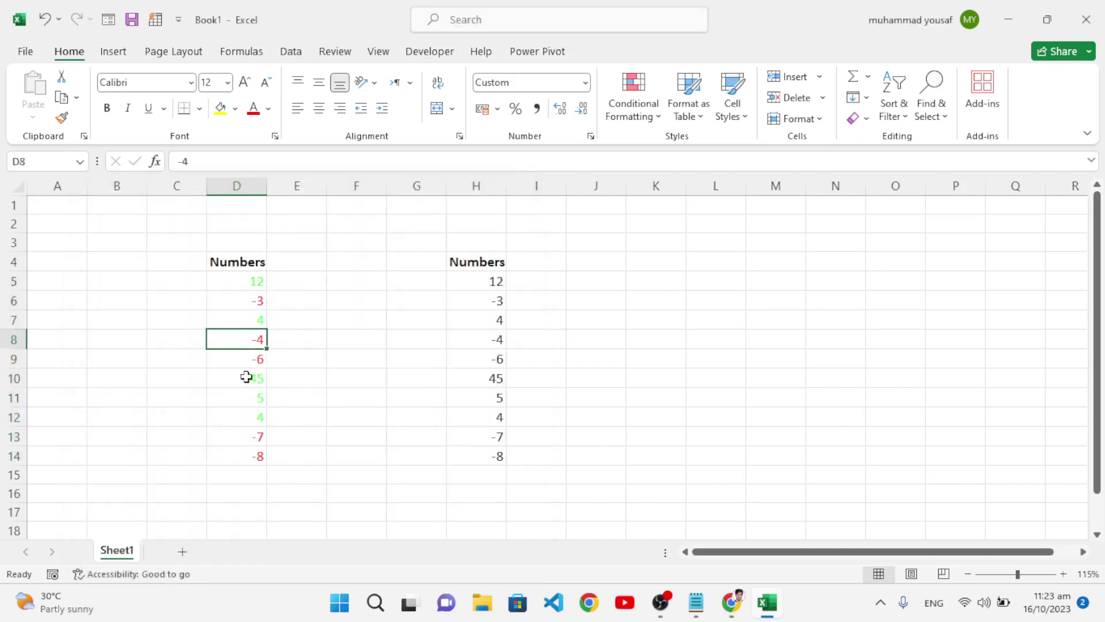
{"action": "mouse_move", "coordinate": [238, 283]}
{"action": "left_mouse_down"}
{"action": "mouse_move", "coordinate": [252, 385]}
{"action": "mouse_move", "coordinate": [244, 454]}
{"action": "left_mouse_up"}
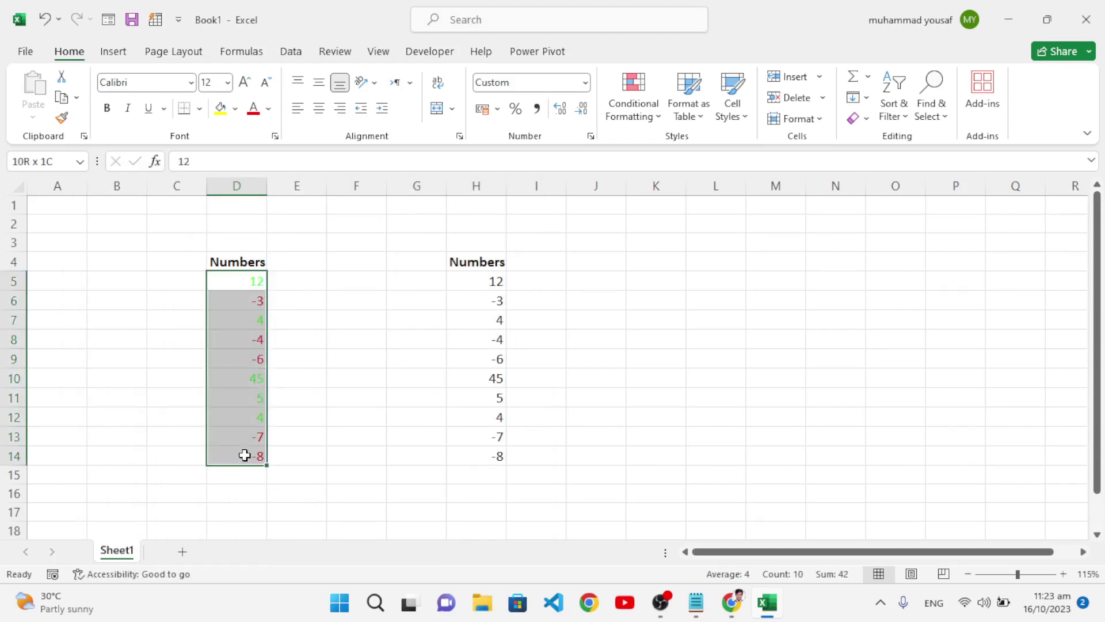
- Select the second Numbers column values H5:H14 ready for conditional formatting
{"action": "left_click", "coordinate": [240, 402]}
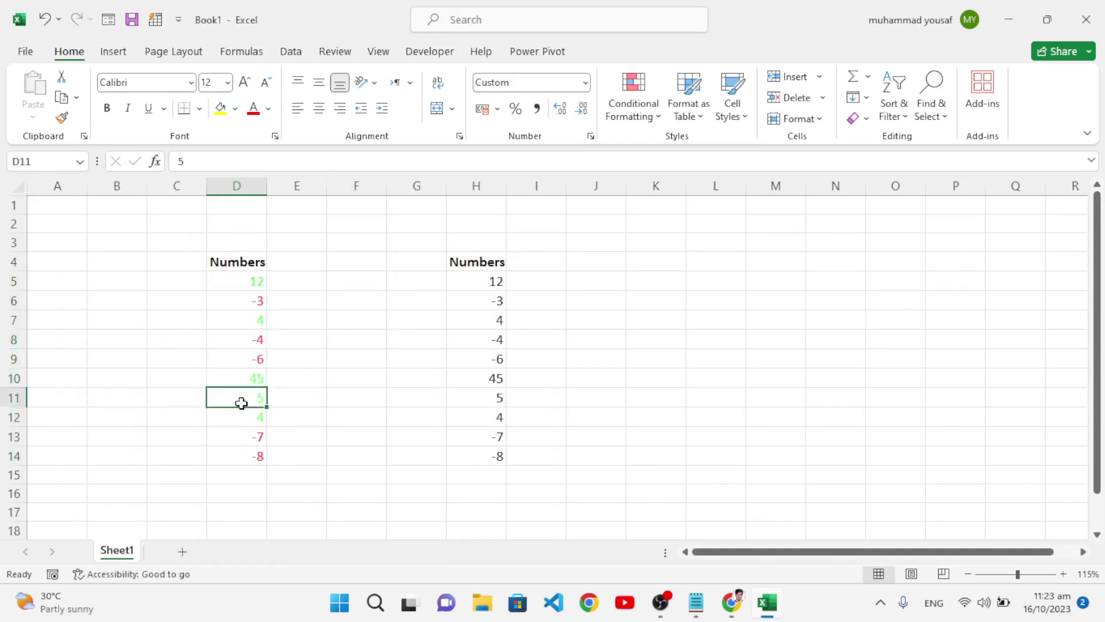
{"action": "left_click", "coordinate": [492, 280]}
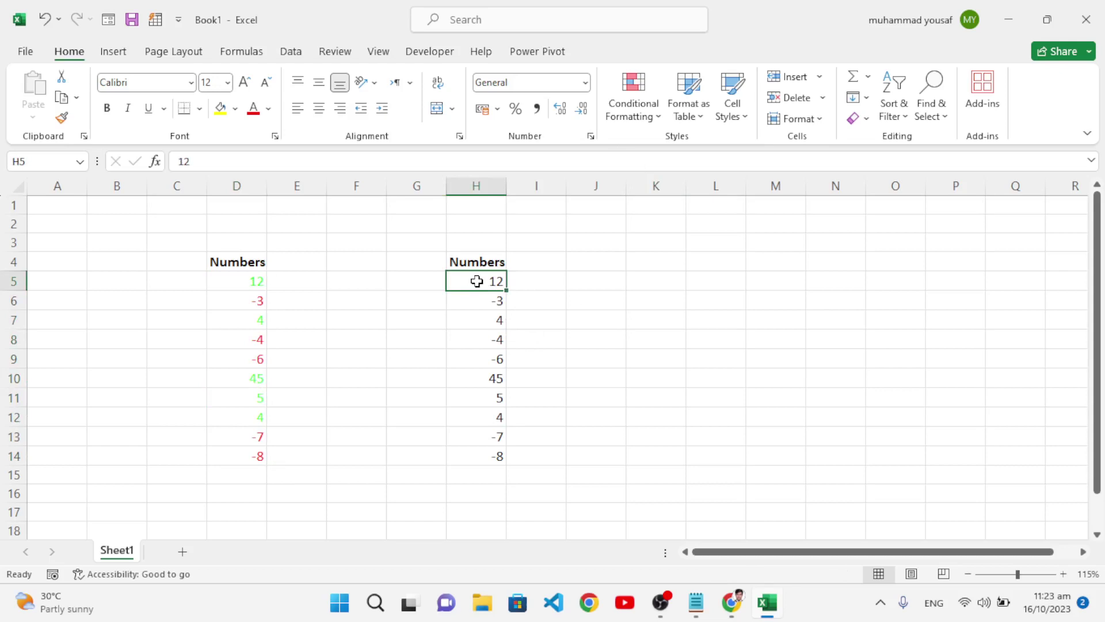
{"action": "left_click_drag", "start_coordinate": [479, 282], "coordinate": [489, 473]}
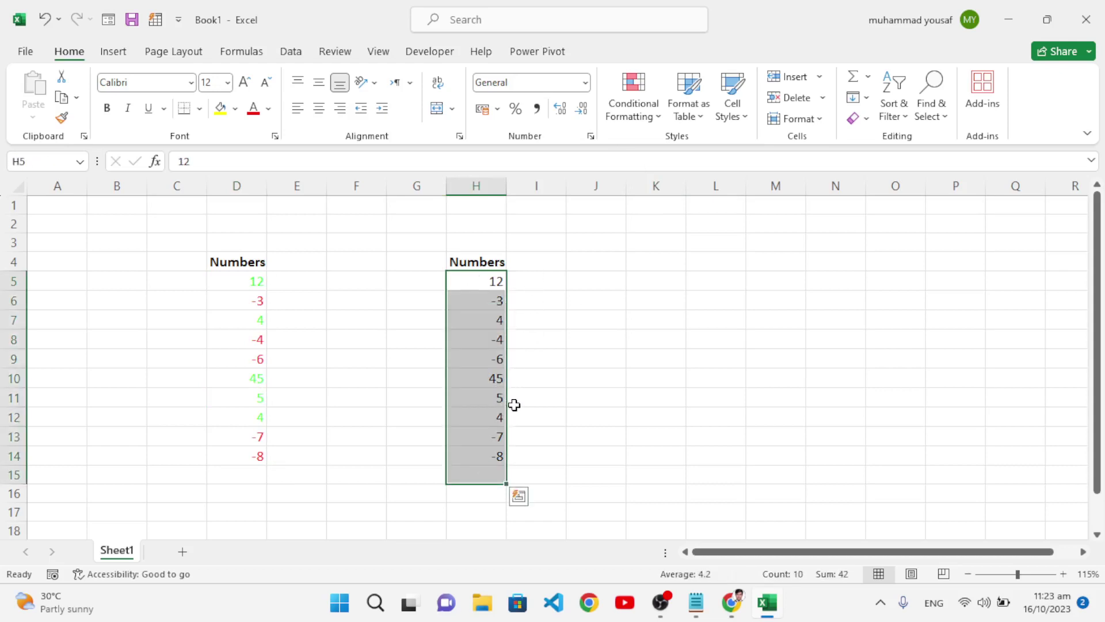
{"action": "key", "text": "shift+Up"}
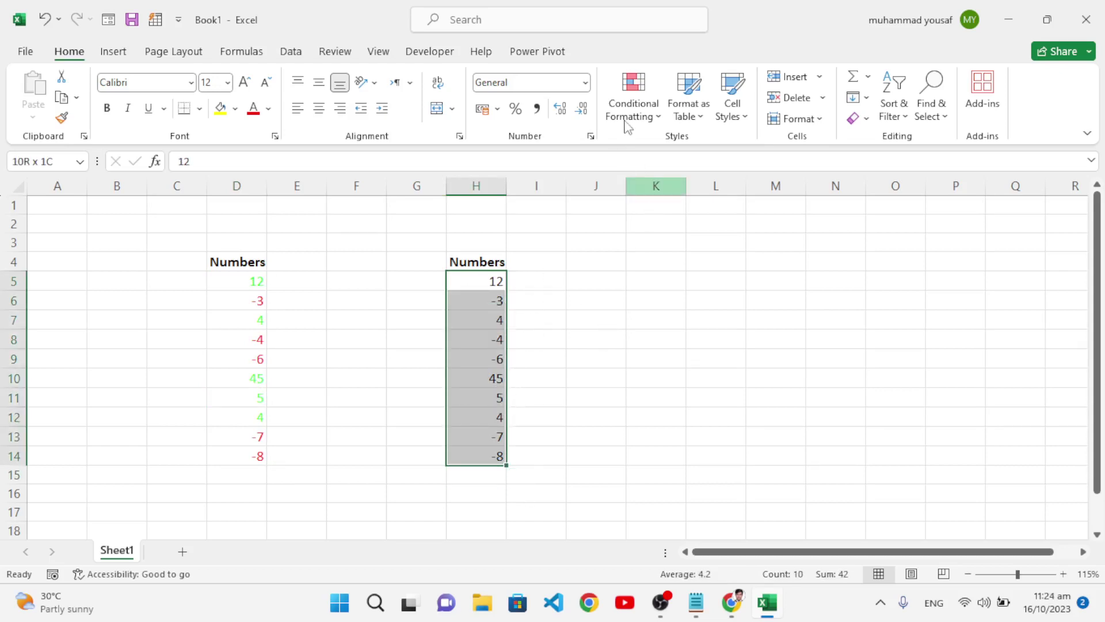
- Start a Greater Than 0 highlight rule for H5:H14 using a custom format
{"action": "left_click", "coordinate": [627, 110]}
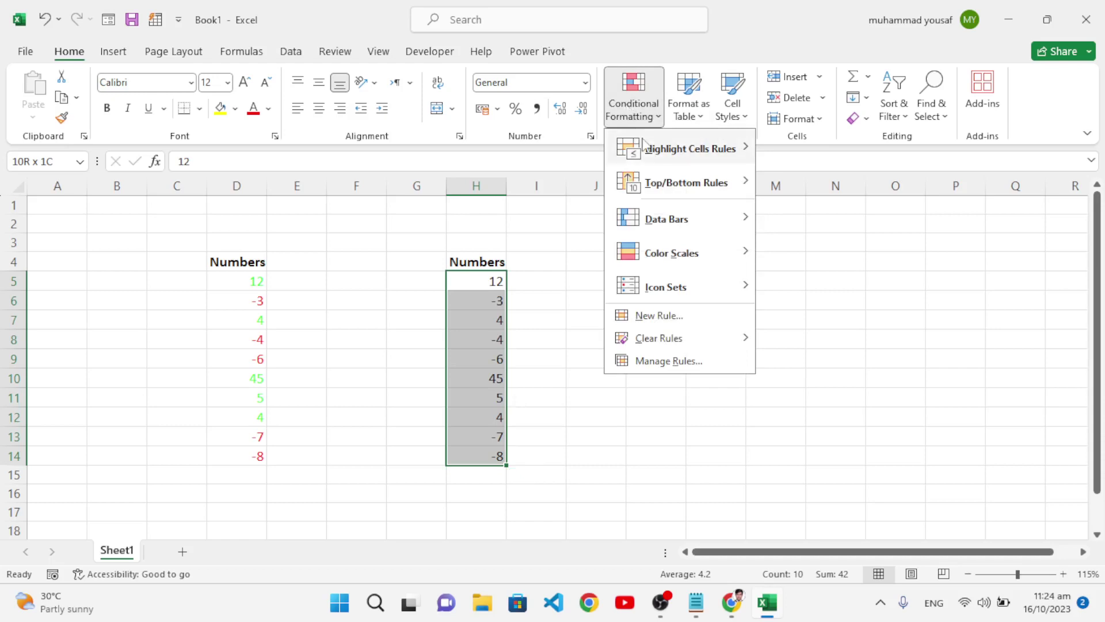
{"action": "mouse_move", "coordinate": [690, 149]}
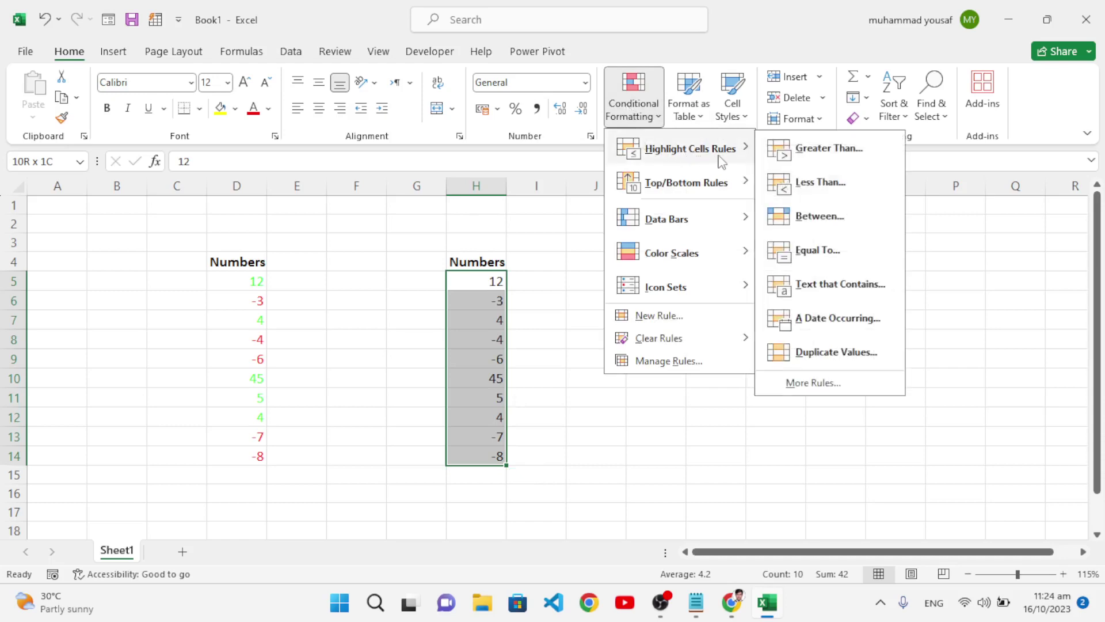
{"action": "left_click", "coordinate": [827, 152]}
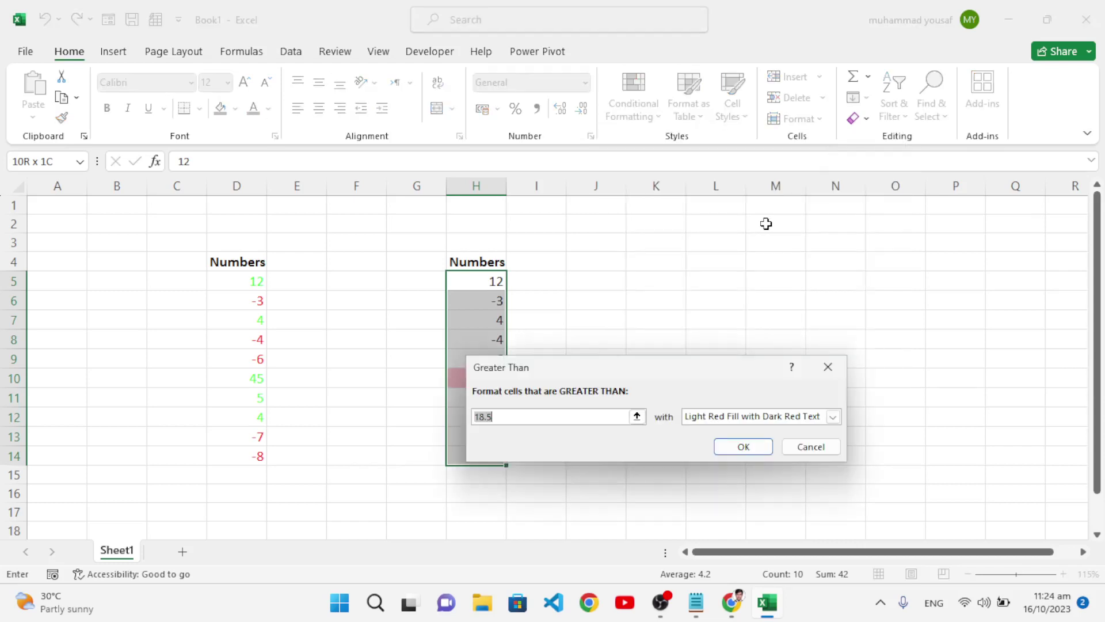
{"action": "left_click_drag", "start_coordinate": [652, 380], "coordinate": [731, 311]}
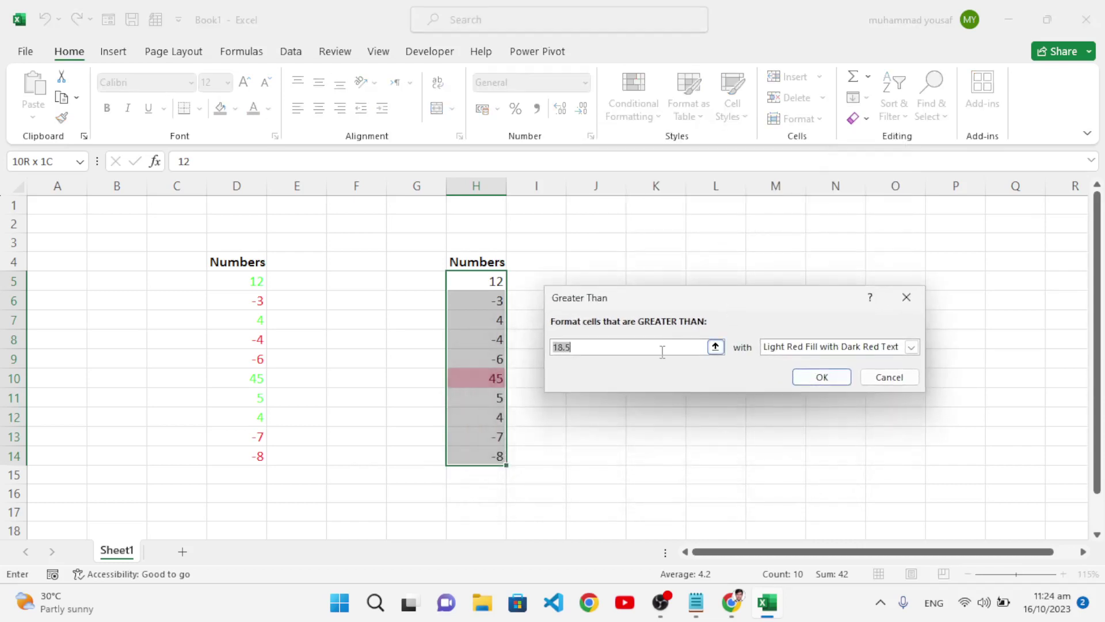
{"action": "type", "text": "0"}
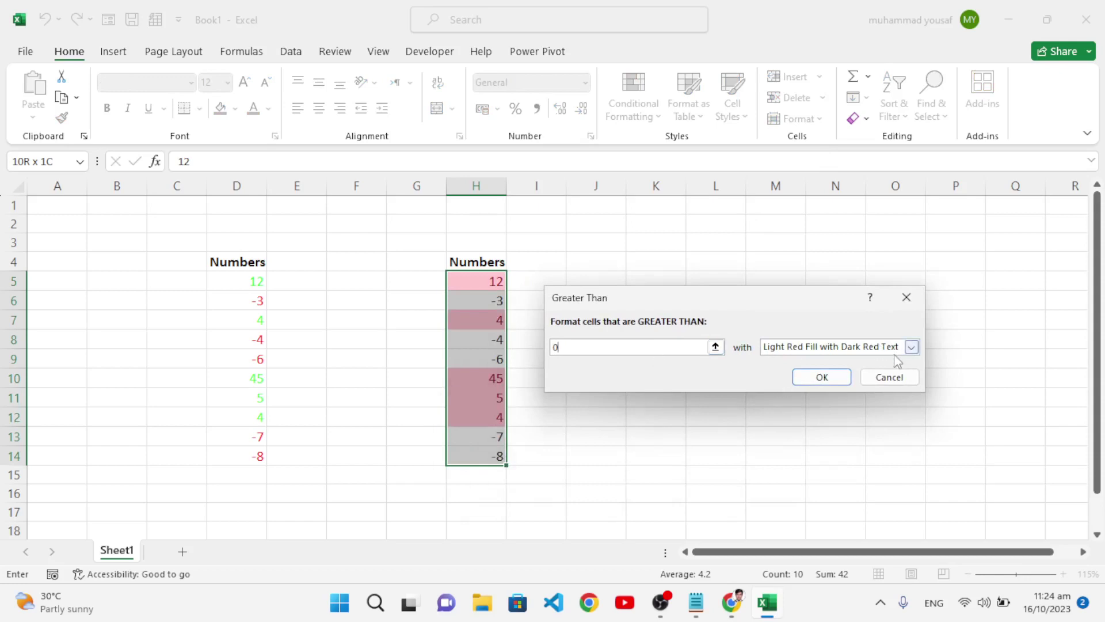
{"action": "left_click", "coordinate": [911, 348]}
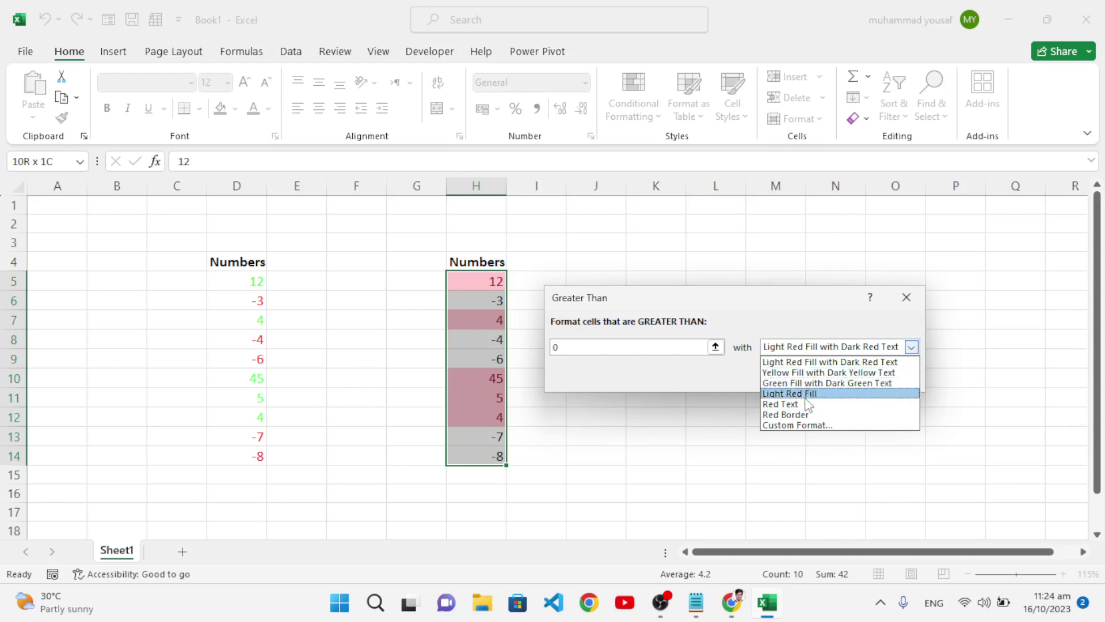
{"action": "left_click", "coordinate": [812, 425]}
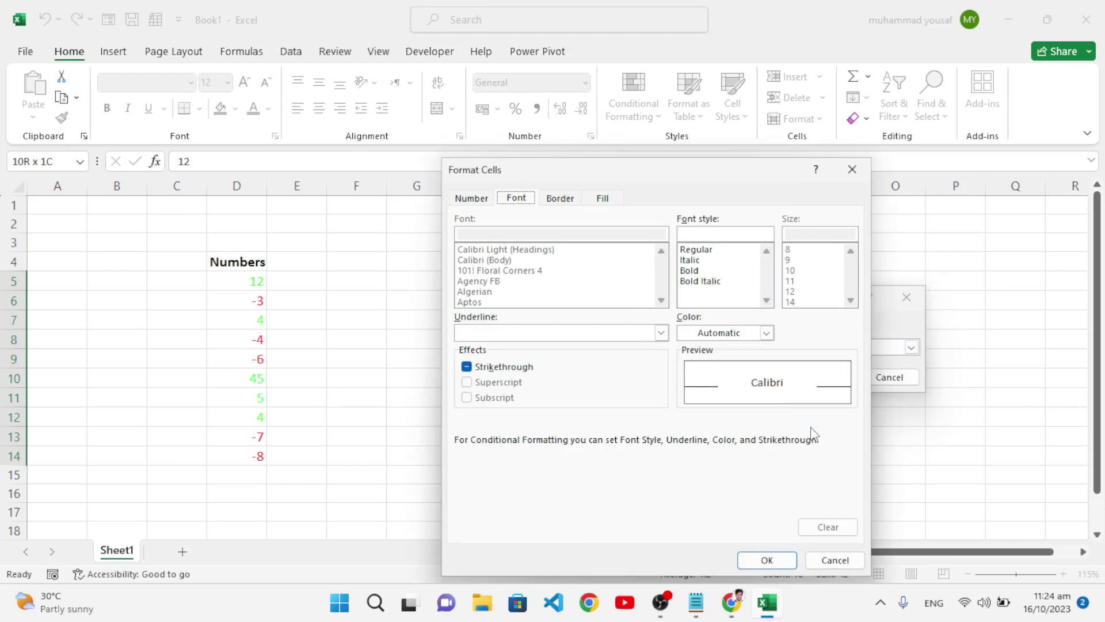
- Set the rule's font colour to dark green and apply it to the column
{"action": "mouse_move", "coordinate": [565, 173]}
{"action": "left_mouse_down"}
{"action": "mouse_move", "coordinate": [745, 179]}
{"action": "mouse_move", "coordinate": [757, 170]}
{"action": "left_mouse_up"}
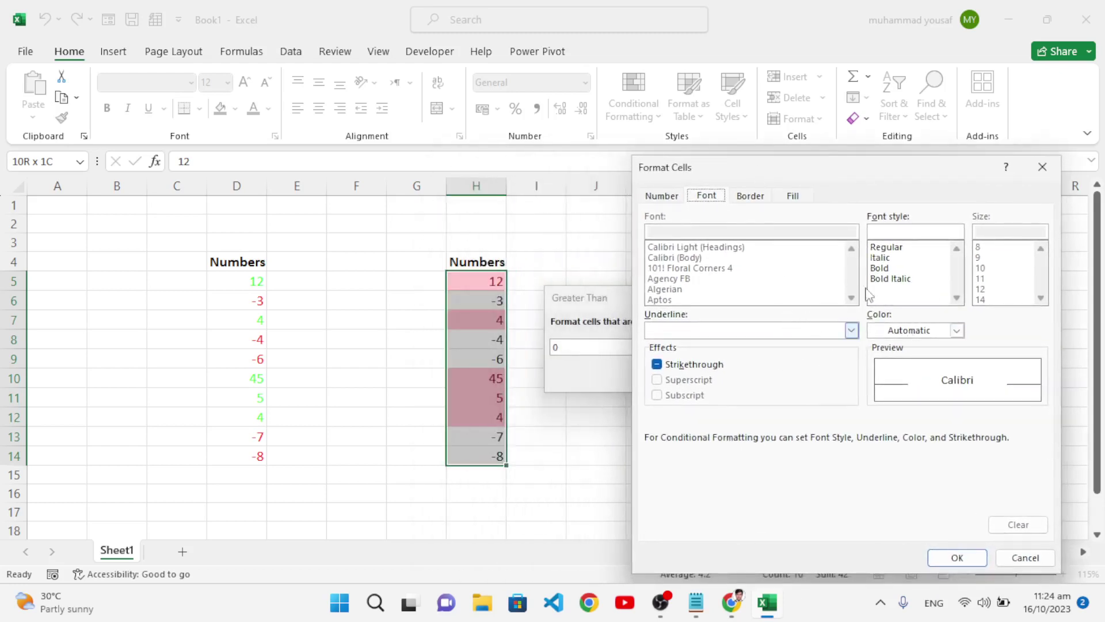
{"action": "left_click", "coordinate": [956, 331]}
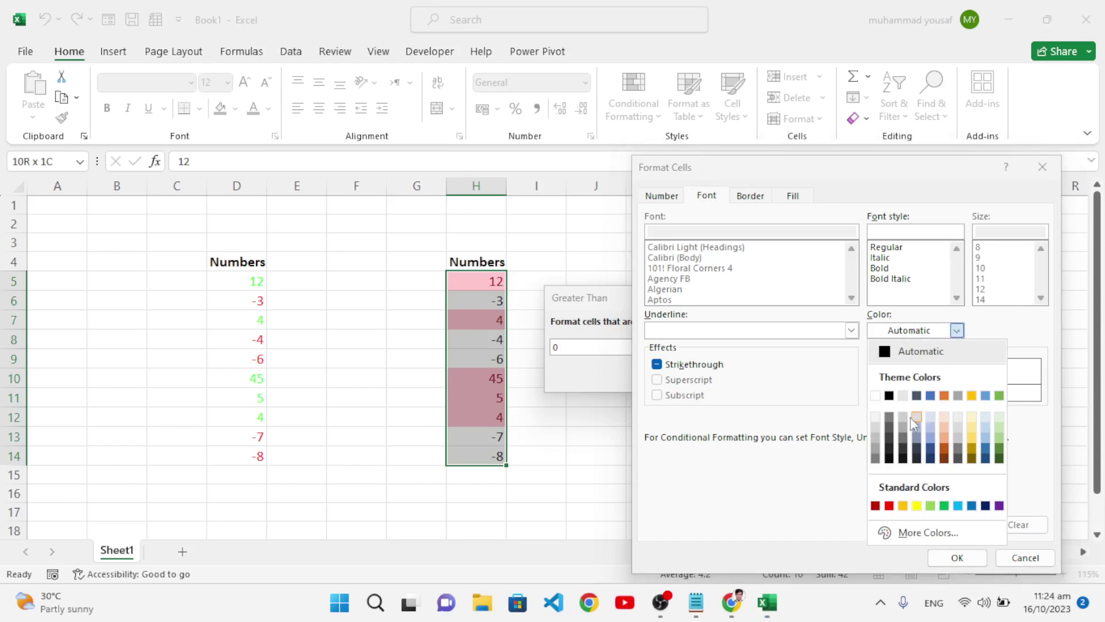
{"action": "left_click", "coordinate": [999, 450]}
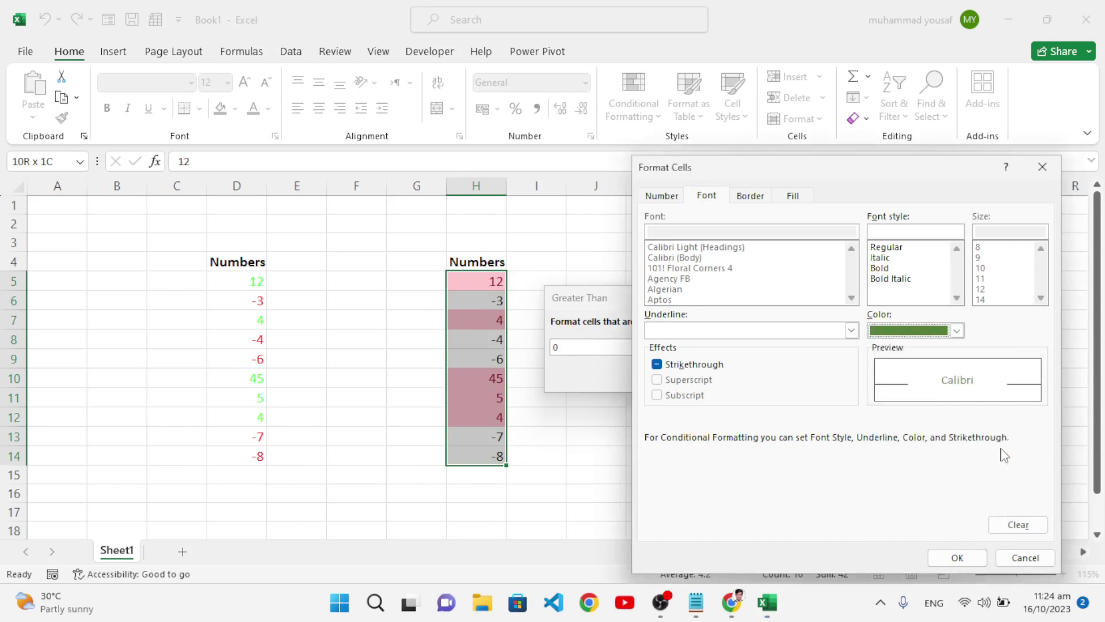
{"action": "left_click", "coordinate": [957, 558]}
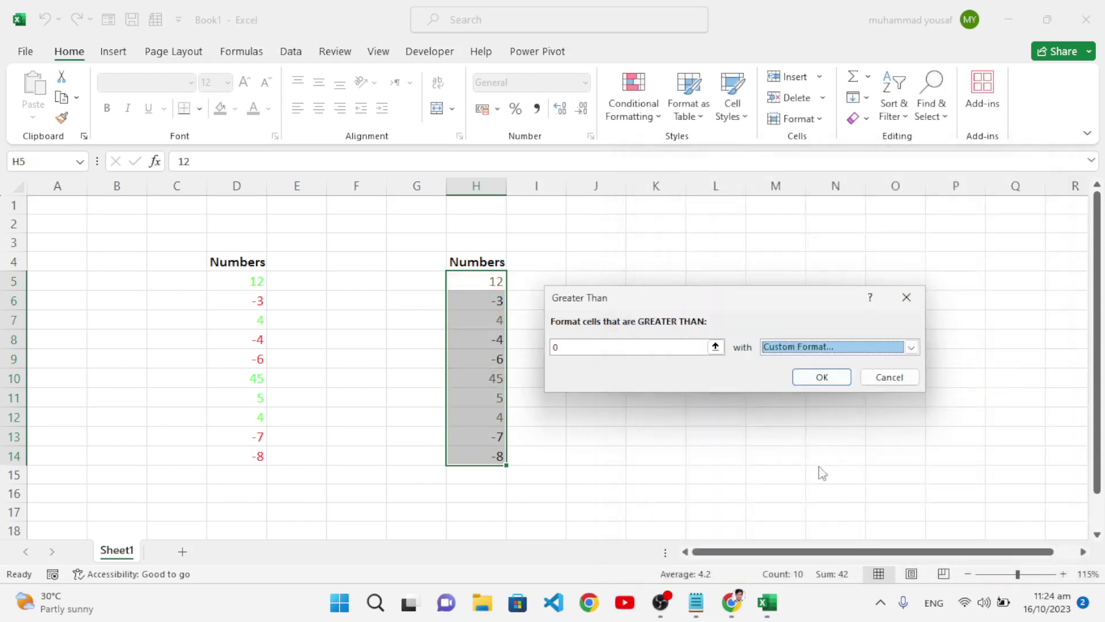
{"action": "left_click", "coordinate": [821, 378]}
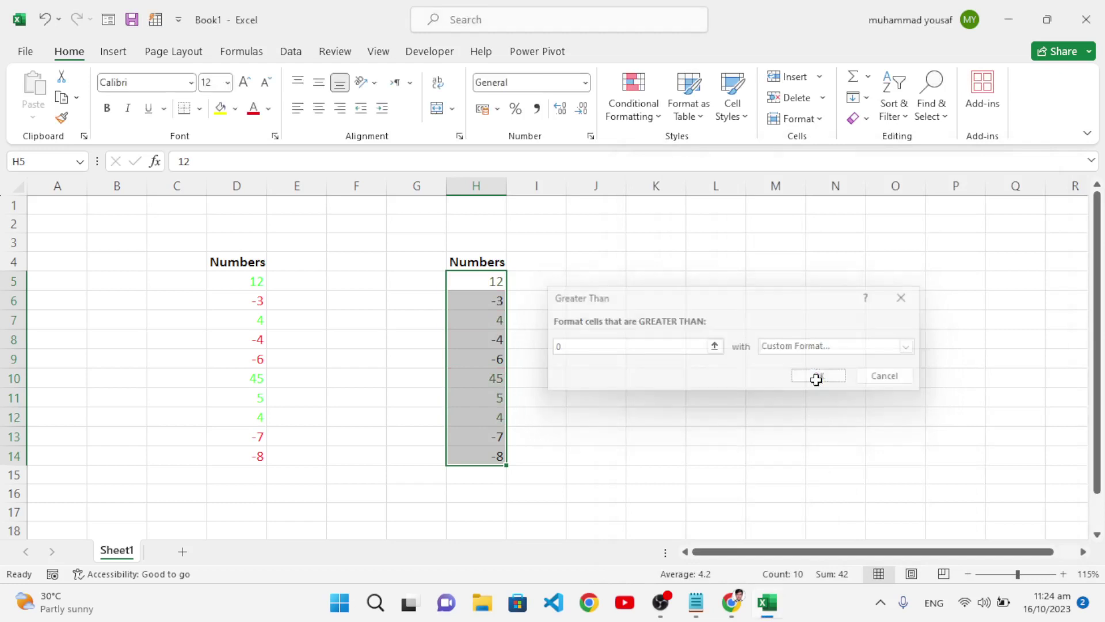
- Reselect H5:H14, briefly checking and closing its Format Cells settings
{"action": "left_click", "coordinate": [501, 381]}
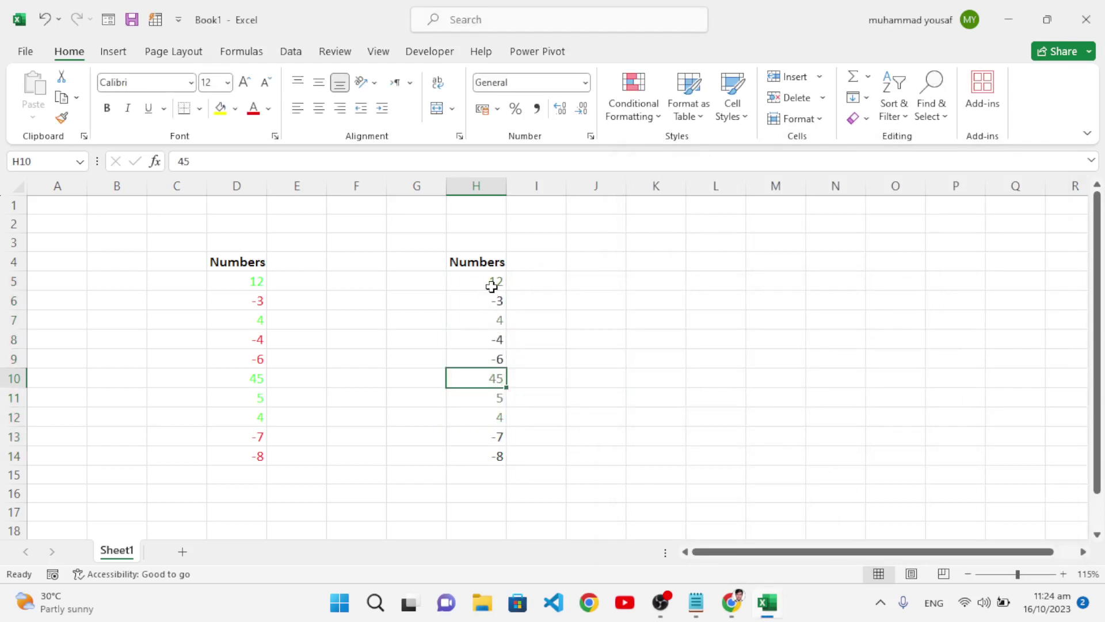
{"action": "left_click_drag", "start_coordinate": [488, 283], "coordinate": [488, 455]}
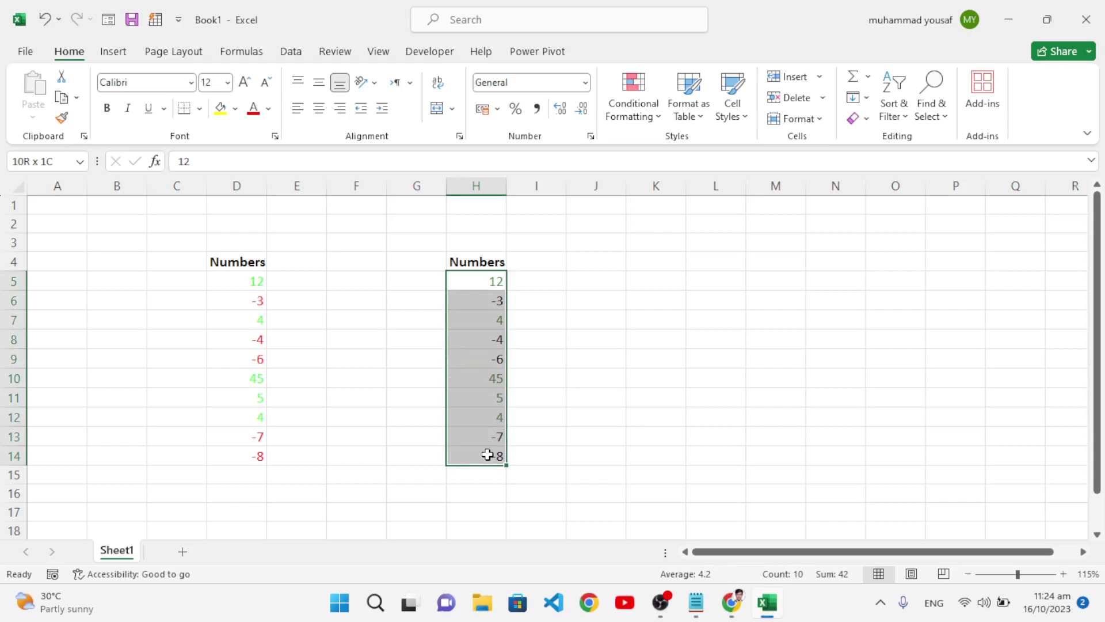
{"action": "right_click", "coordinate": [490, 340]}
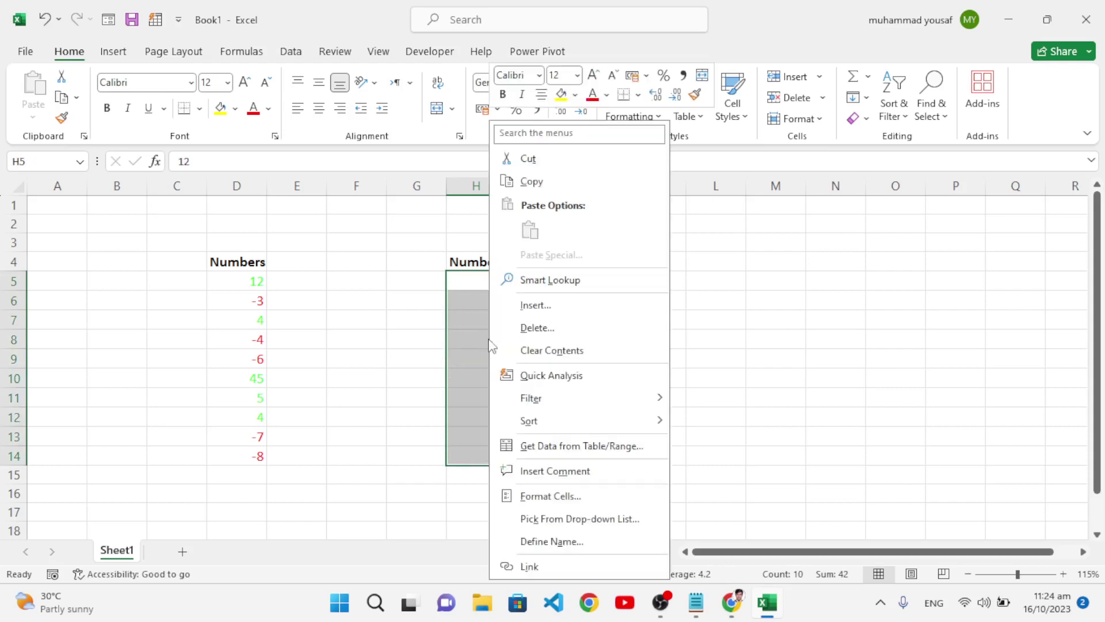
{"action": "left_click", "coordinate": [559, 508]}
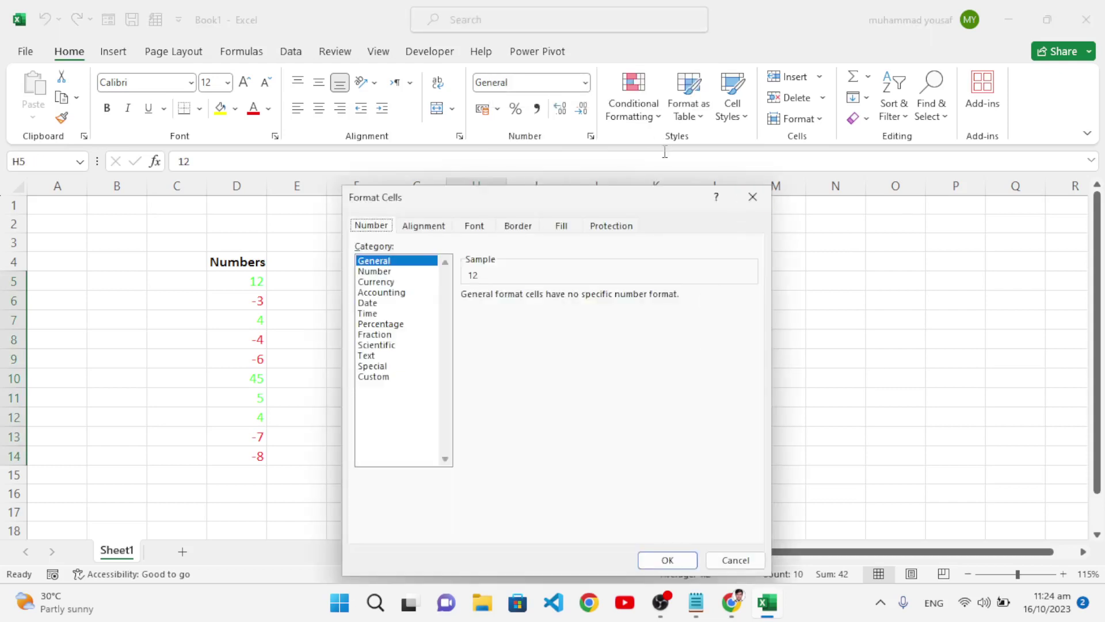
{"action": "left_click", "coordinate": [753, 196]}
- Create another Greater Than 0 rule with a light green custom font colour
{"action": "left_click", "coordinate": [635, 121]}
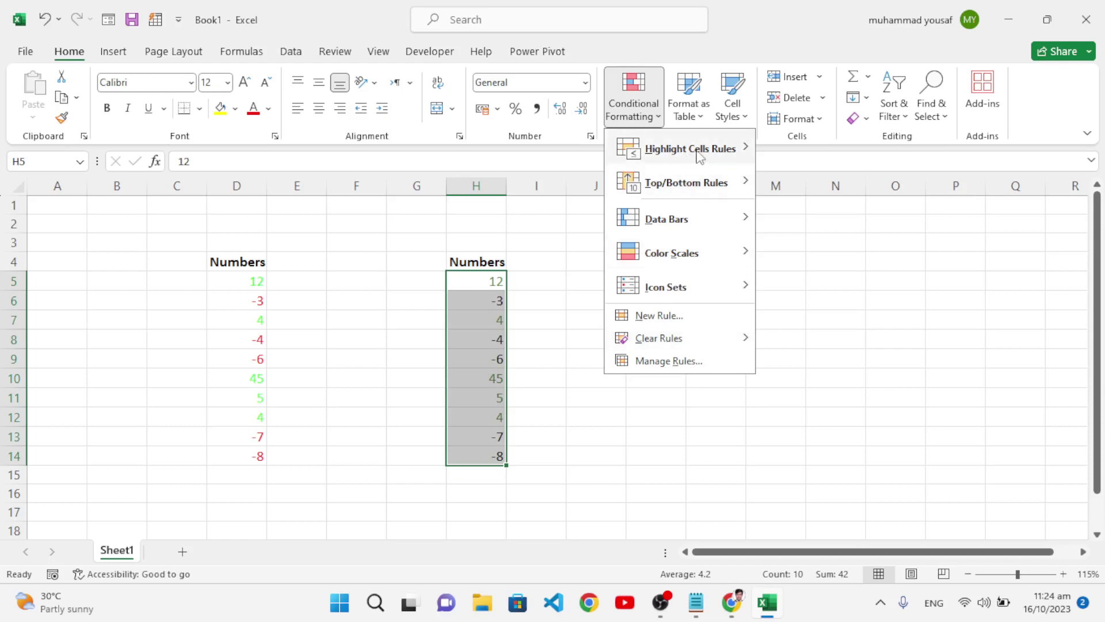
{"action": "mouse_move", "coordinate": [690, 149]}
{"action": "left_click", "coordinate": [821, 150]}
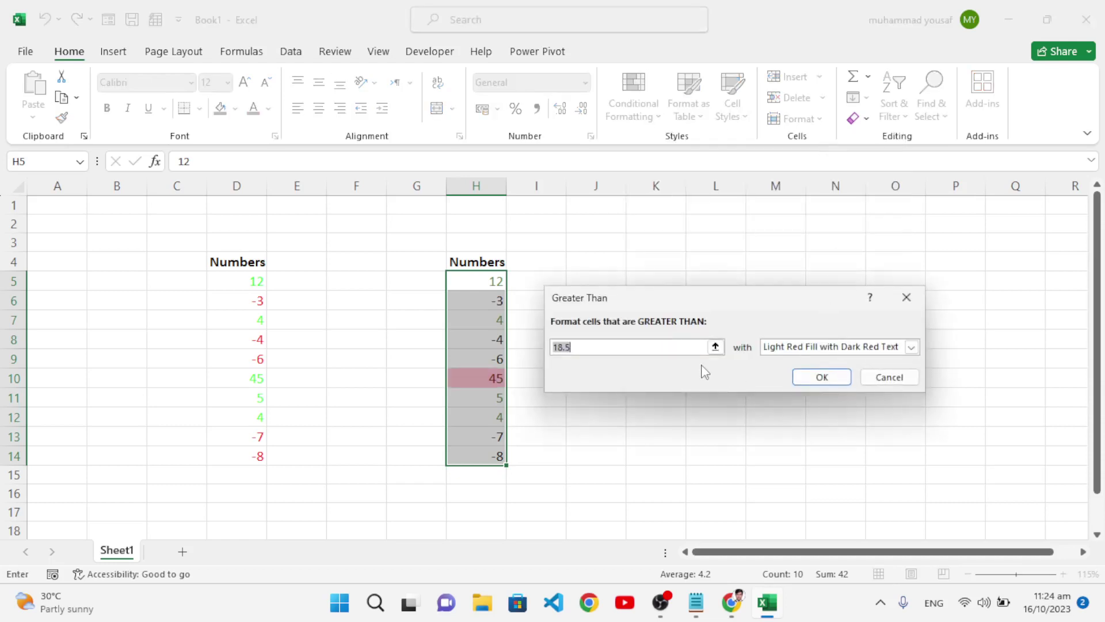
{"action": "type", "text": "0"}
{"action": "left_click", "coordinate": [910, 348]}
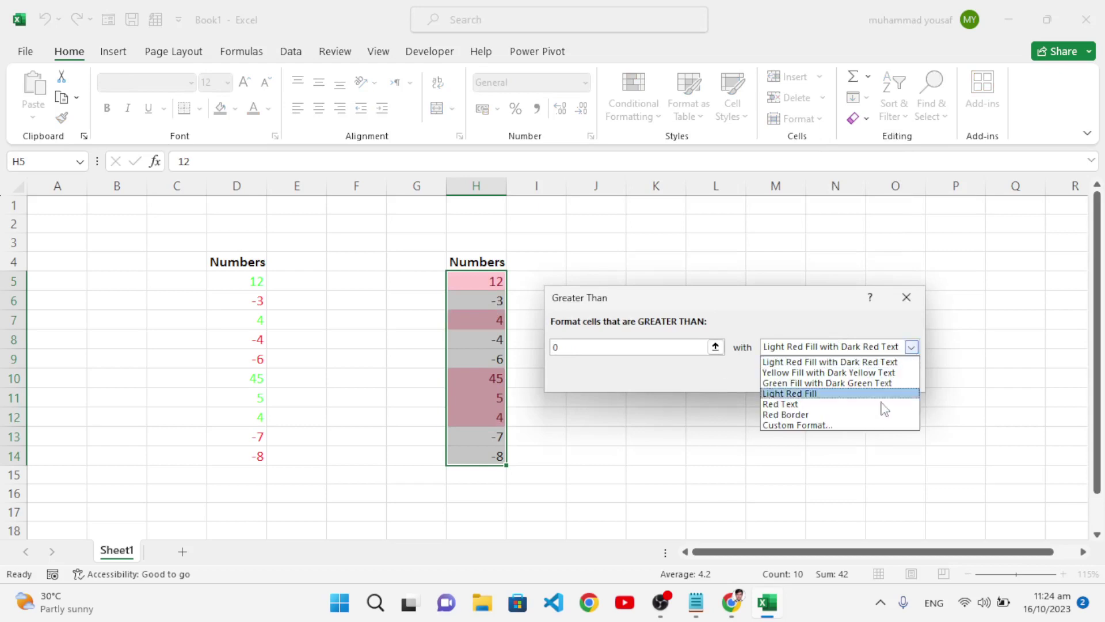
{"action": "left_click", "coordinate": [839, 424]}
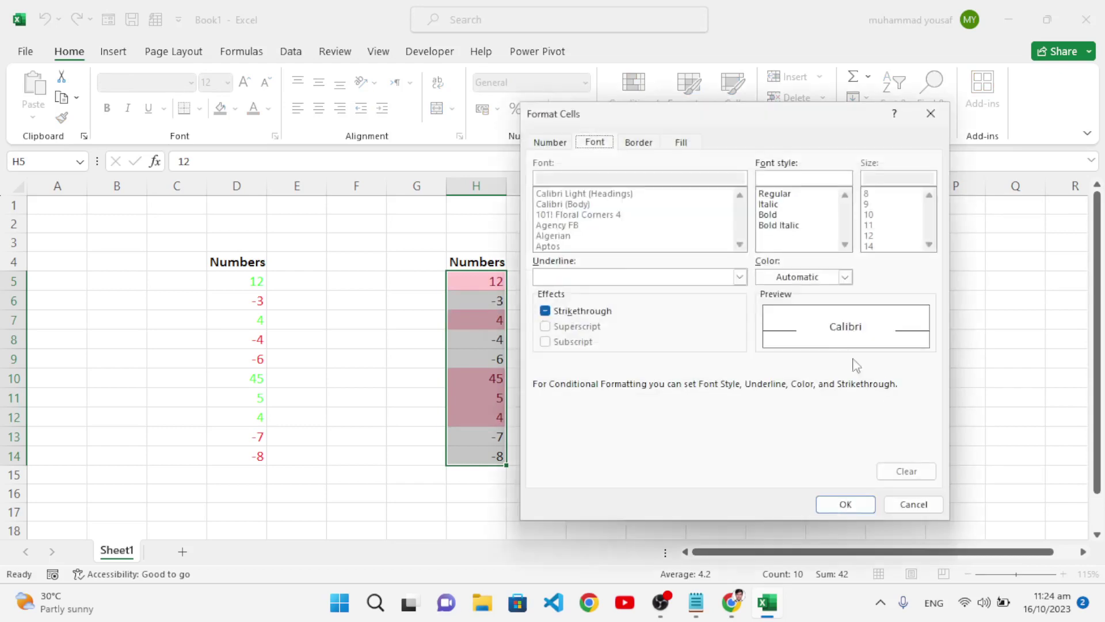
{"action": "left_click", "coordinate": [845, 276]}
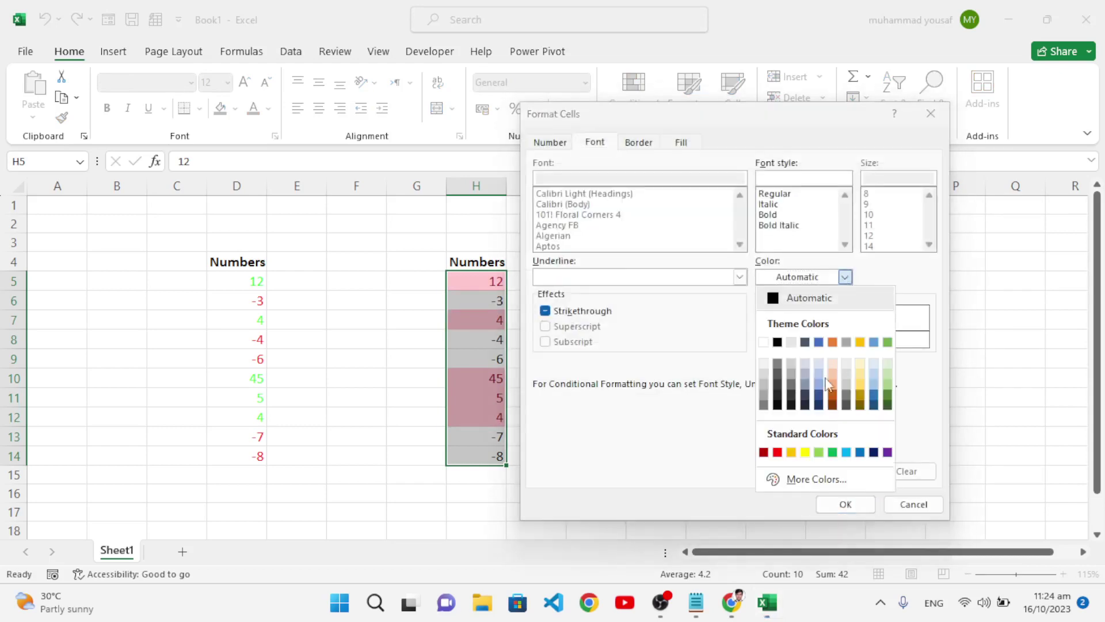
{"action": "left_click", "coordinate": [819, 452]}
{"action": "left_click", "coordinate": [843, 504]}
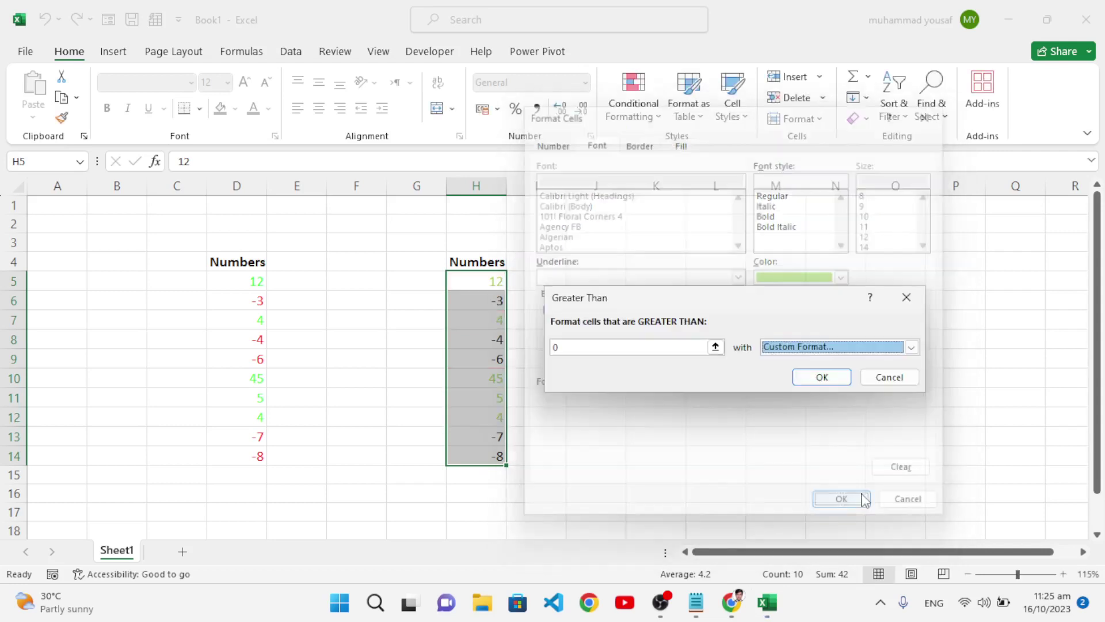
- Apply the light green rule and reselect H5:H14 for the next rule
{"action": "left_click", "coordinate": [815, 378]}
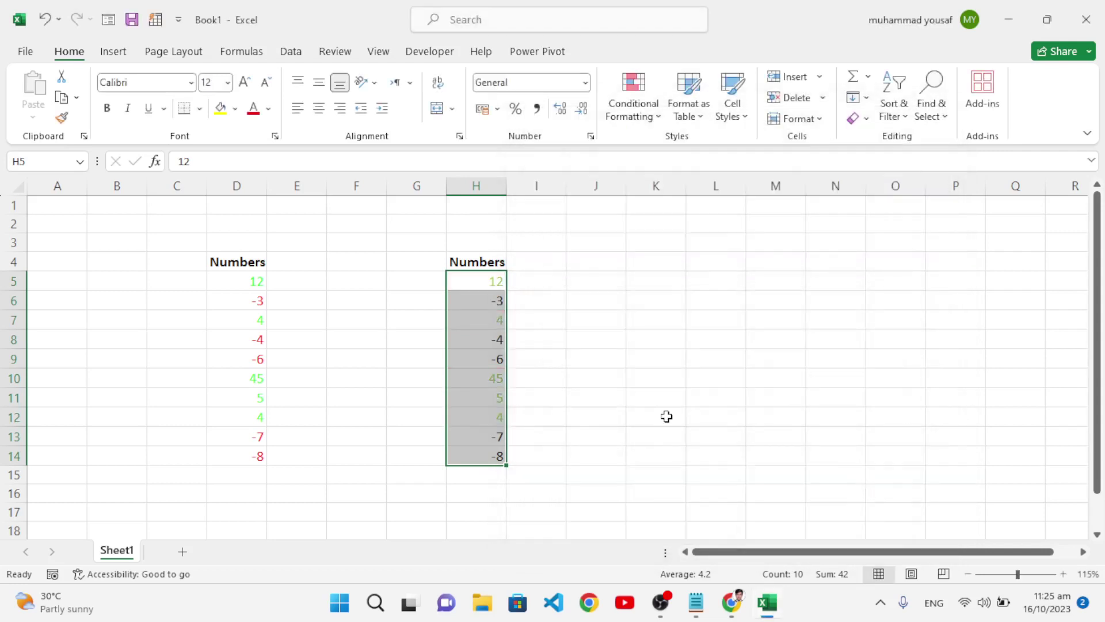
{"action": "left_click", "coordinate": [468, 353]}
{"action": "left_click", "coordinate": [482, 279]}
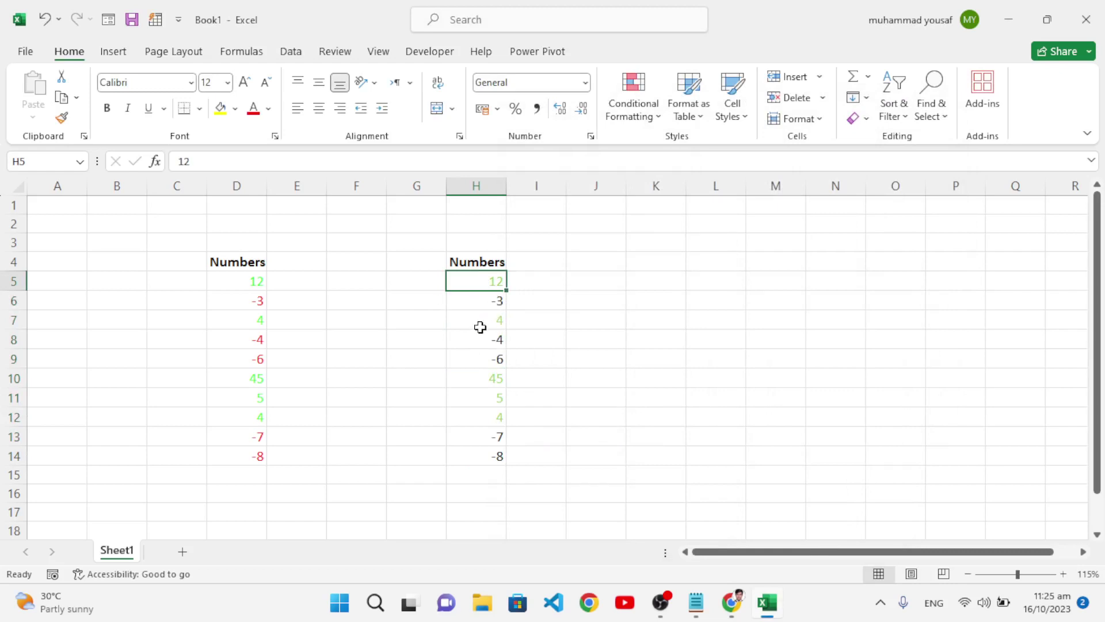
{"action": "left_click_drag", "start_coordinate": [479, 285], "coordinate": [483, 455]}
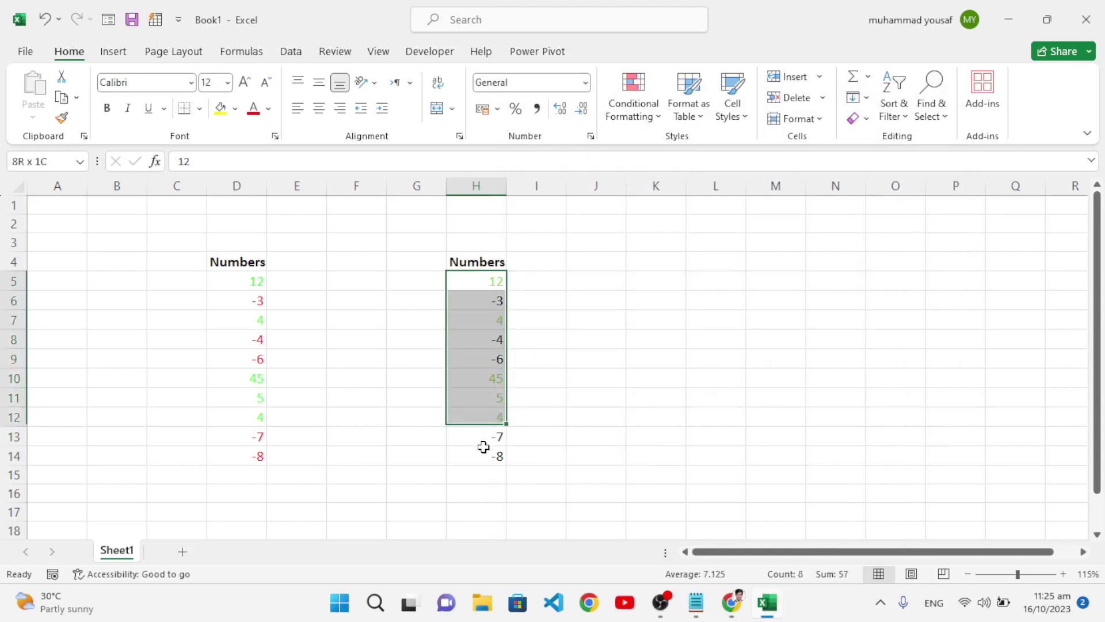
- Add a Less Than 0 rule with Red Text so negatives in column H show red
{"action": "left_click", "coordinate": [635, 107]}
{"action": "mouse_move", "coordinate": [689, 149]}
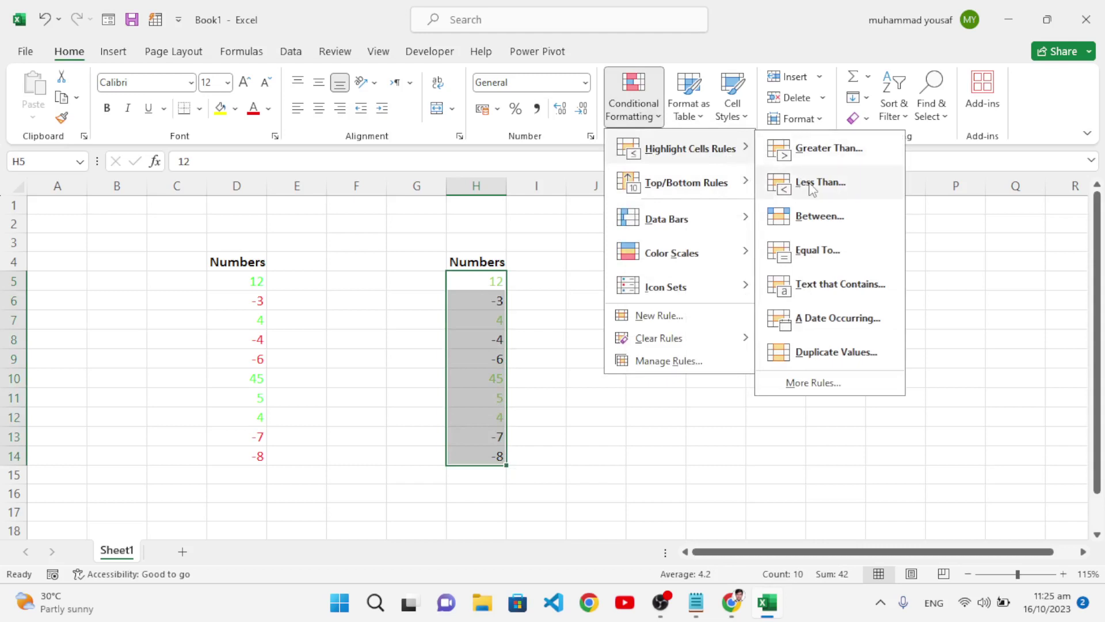
{"action": "left_click", "coordinate": [811, 183]}
{"action": "type", "text": "0"}
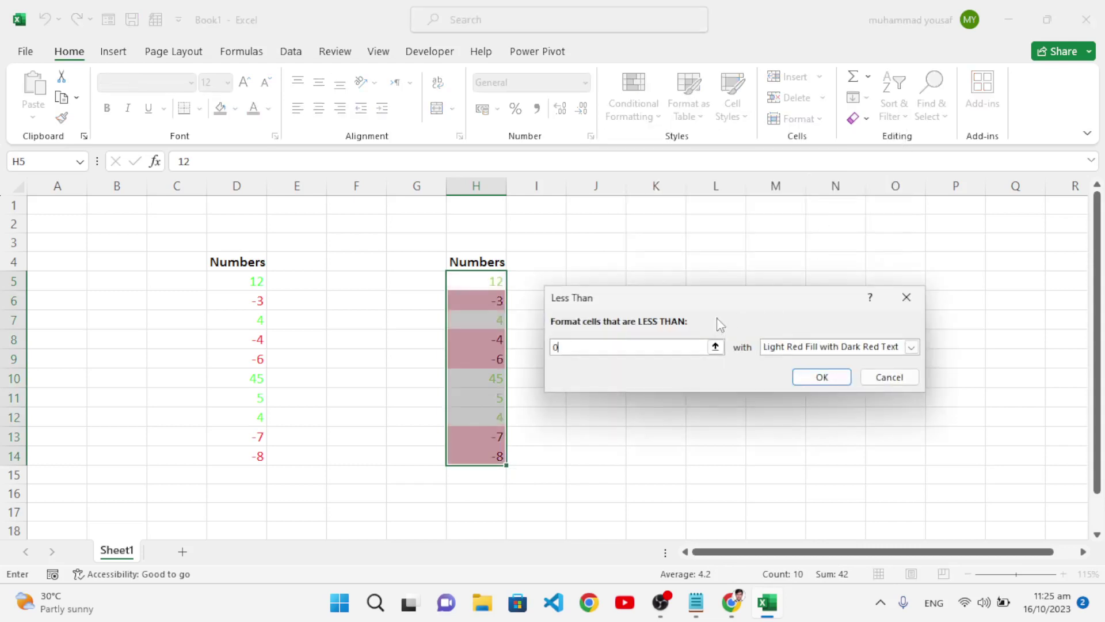
{"action": "left_click", "coordinate": [911, 346]}
{"action": "left_click", "coordinate": [817, 404]}
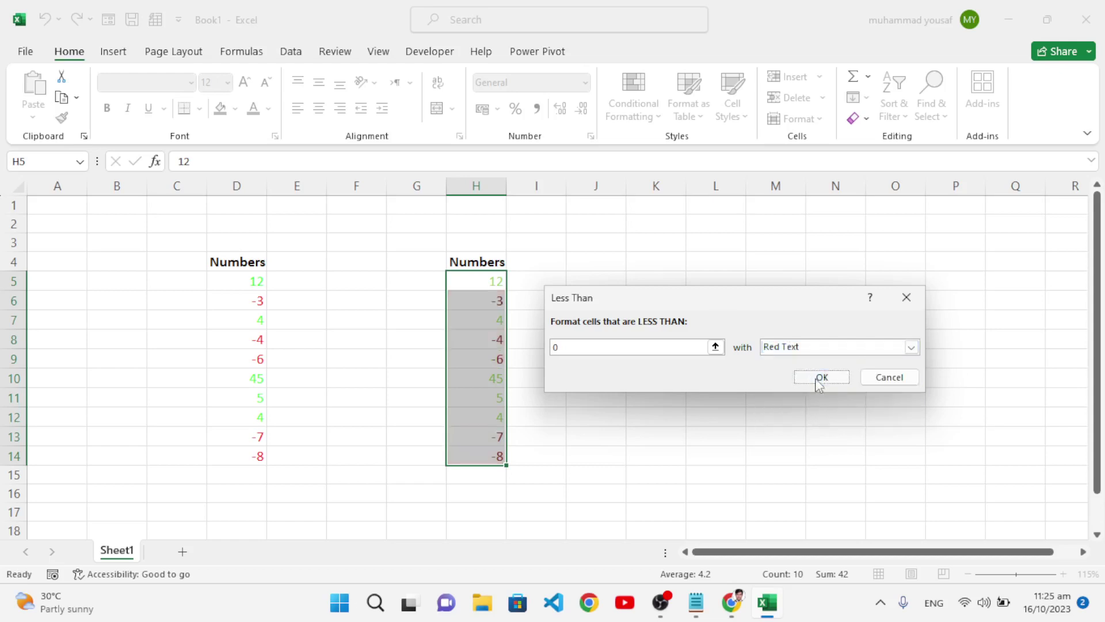
{"action": "left_click", "coordinate": [819, 377]}
{"action": "left_click", "coordinate": [618, 437]}
{"action": "left_click", "coordinate": [491, 304]}
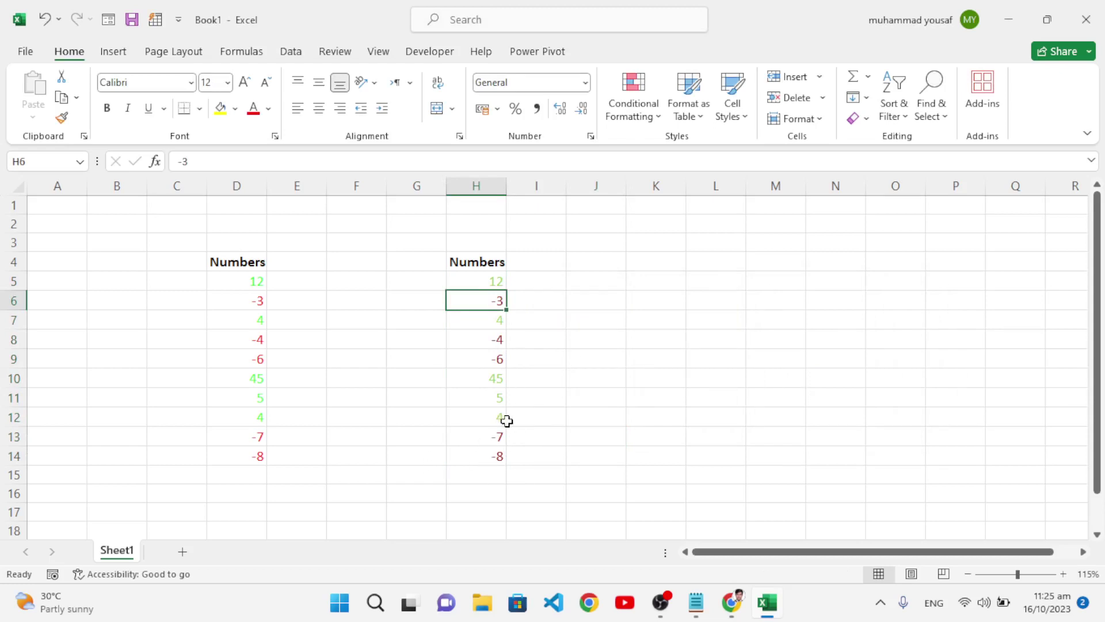
{"action": "left_click", "coordinate": [475, 416]}
{"action": "left_click", "coordinate": [481, 437]}
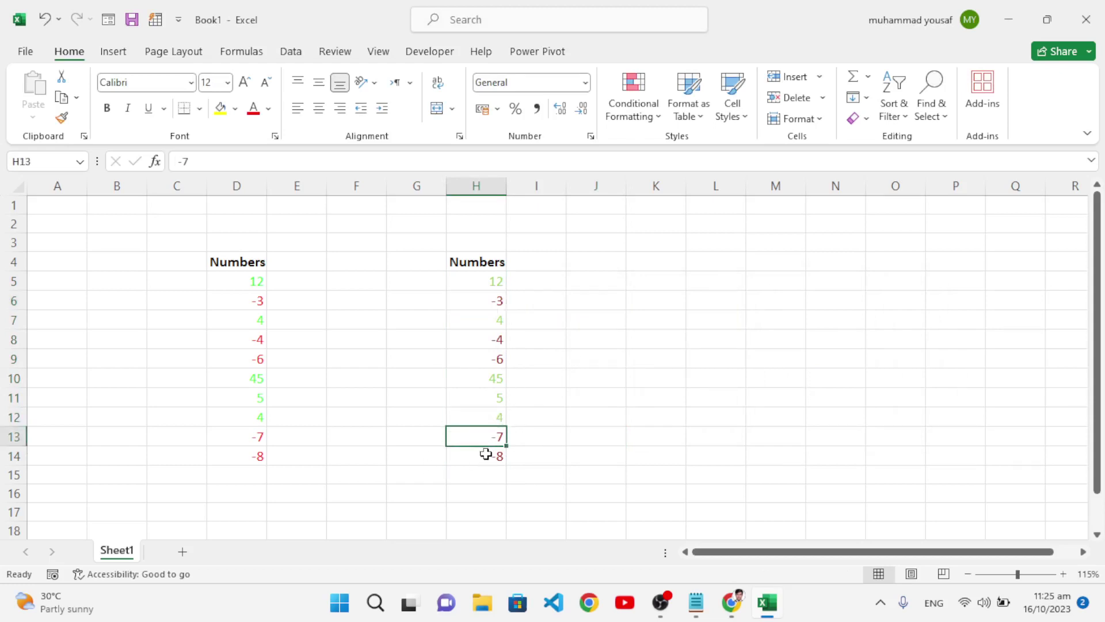
{"action": "left_click", "coordinate": [487, 383]}
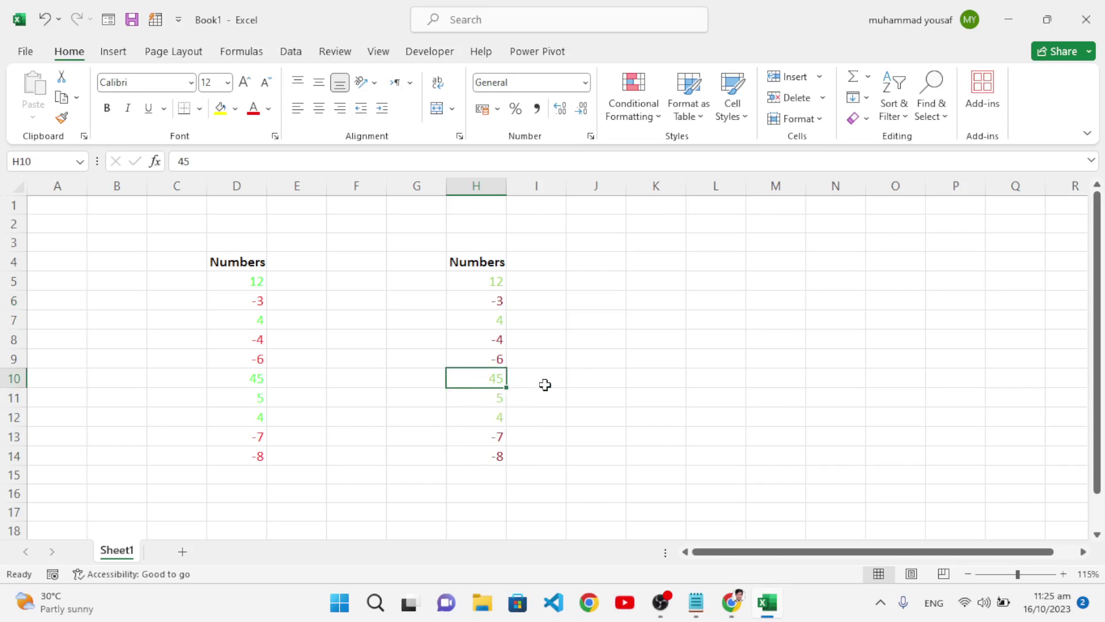